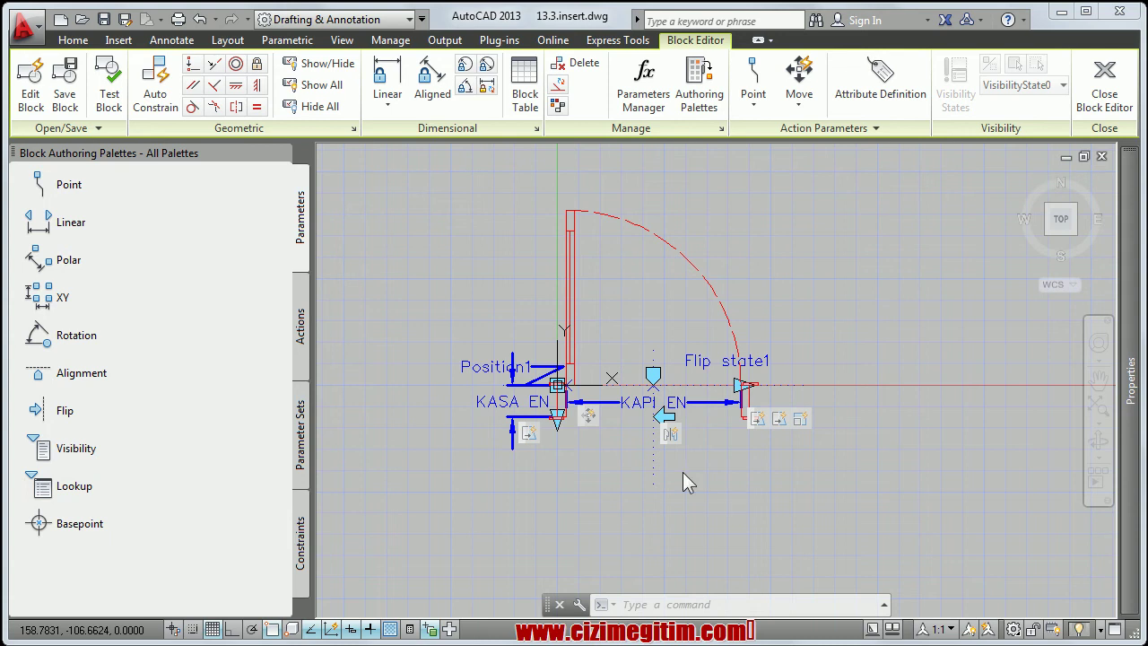
# Recentre and zoom the view on the door block and its parameters
pyautogui.scroll(2, 565, 408)
pyautogui.scroll(2, 583, 408)
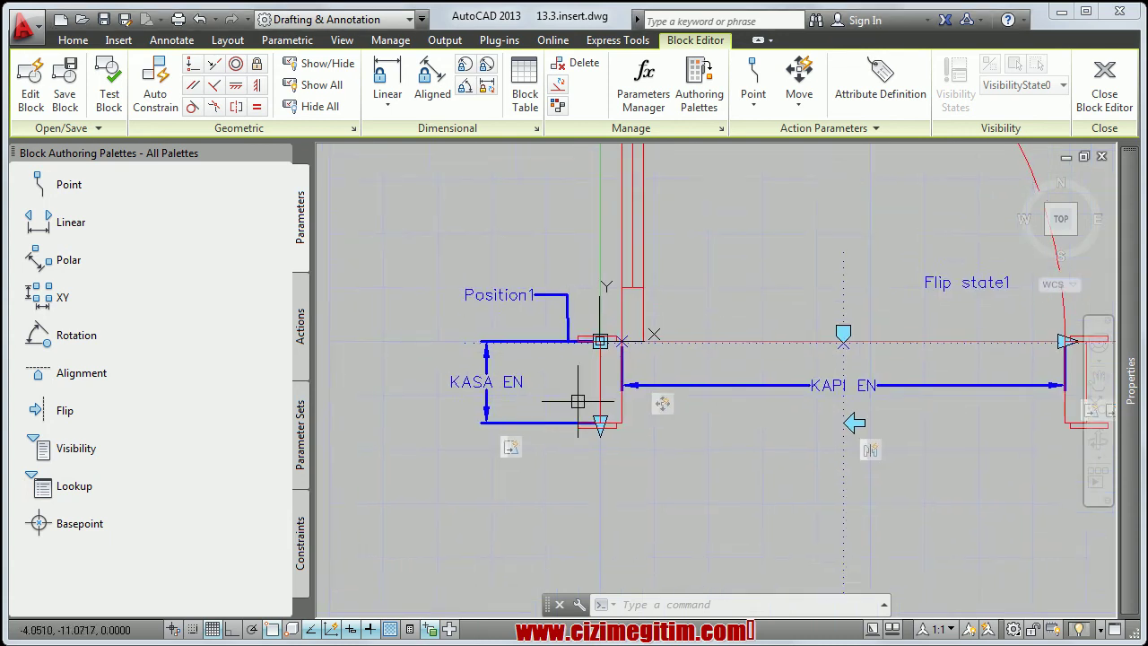
pyautogui.scroll(2, 600, 408)
pyautogui.scroll(-2, 603, 408)
pyautogui.moveTo(547, 417)
pyautogui.mouseDown(button='middle')
pyautogui.moveTo(558, 400)
pyautogui.moveTo(563, 418)
pyautogui.mouseUp(button='middle')
pyautogui.scroll(-2, 534, 448)
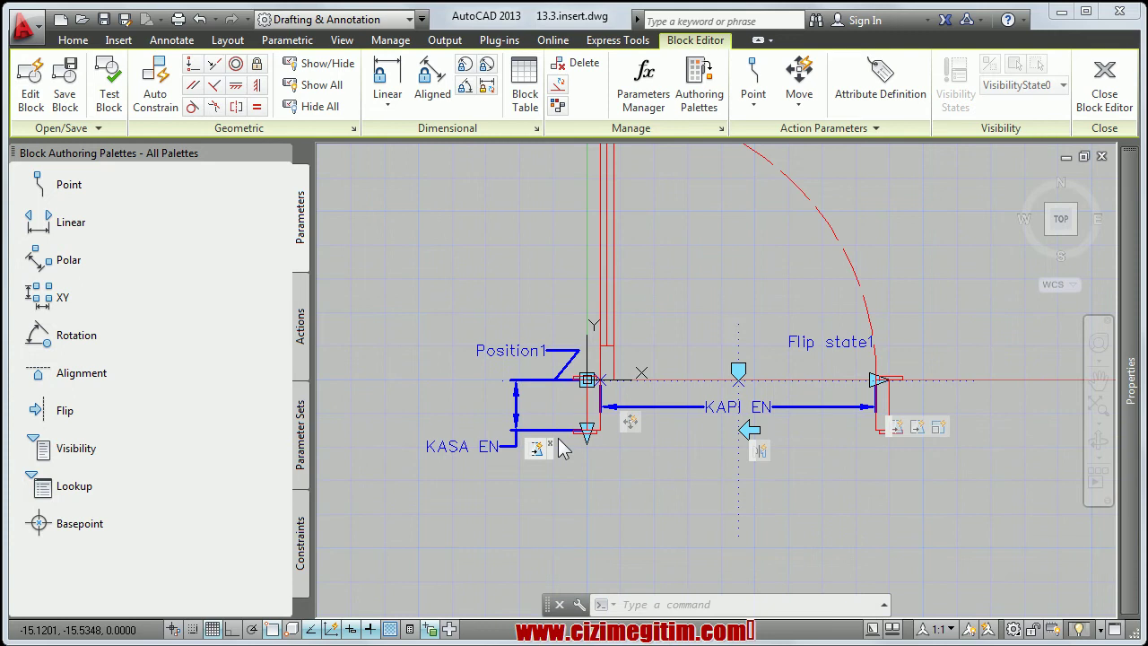
pyautogui.scroll(2, 587, 442)
pyautogui.scroll(-2, 646, 457)
pyautogui.moveTo(692, 469); pyautogui.dragTo(690, 472, button='middle')
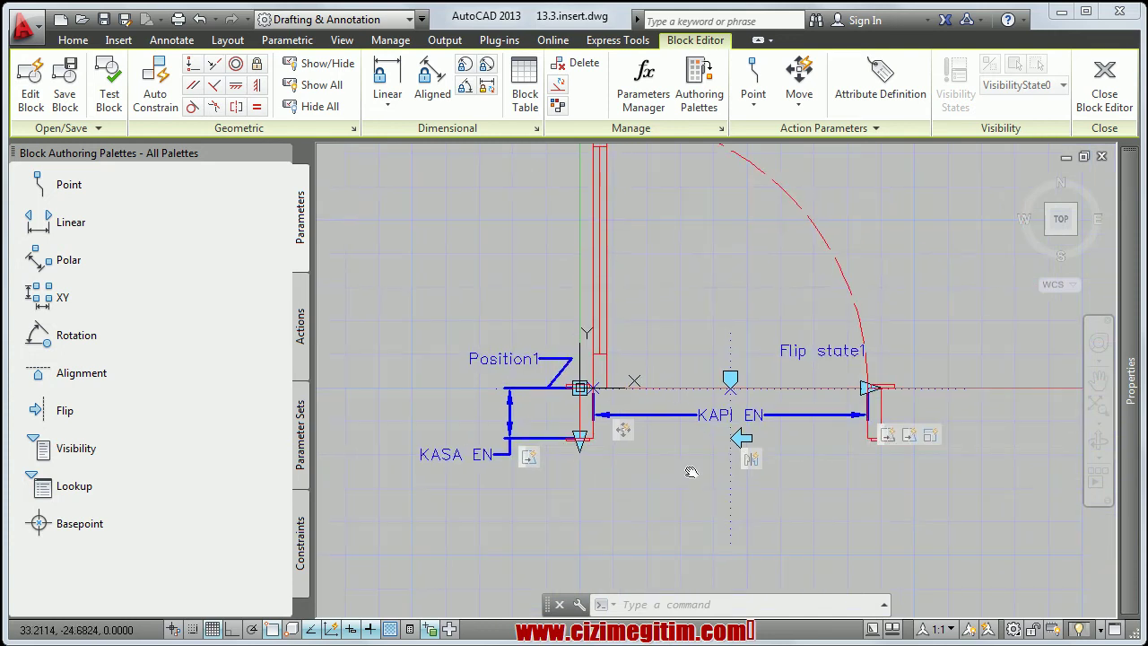
pyautogui.scroll(2, 511, 419)
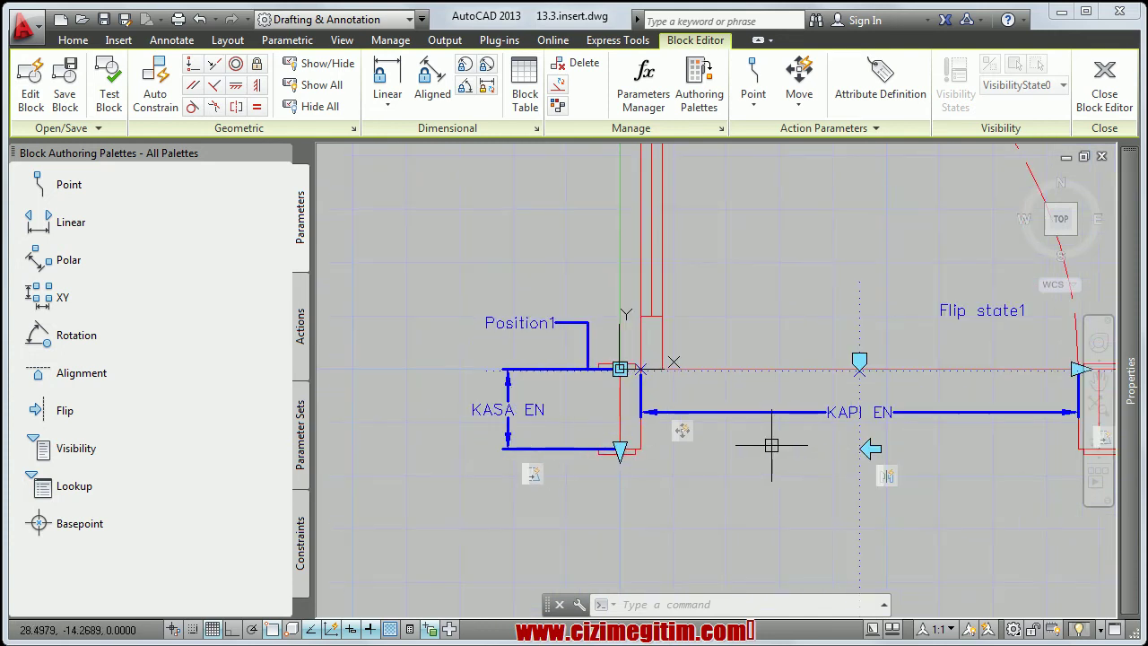
pyautogui.moveTo(771, 445); pyautogui.dragTo(687, 461, button='middle')
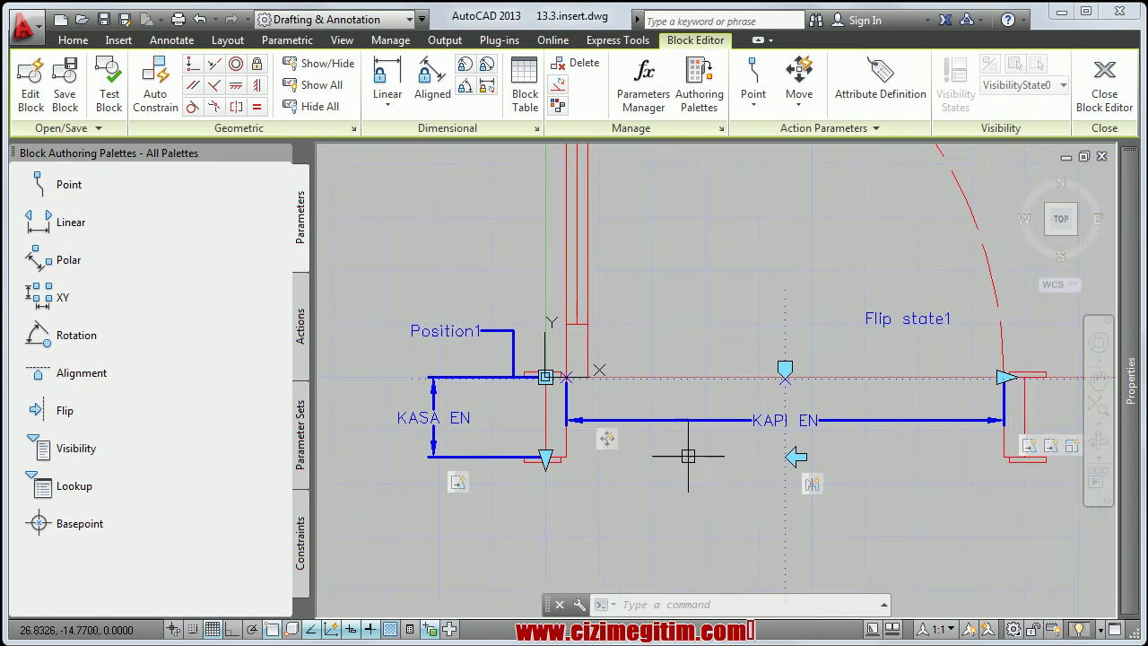
pyautogui.scroll(-1, 679, 443)
pyautogui.scroll(-1, 655, 445)
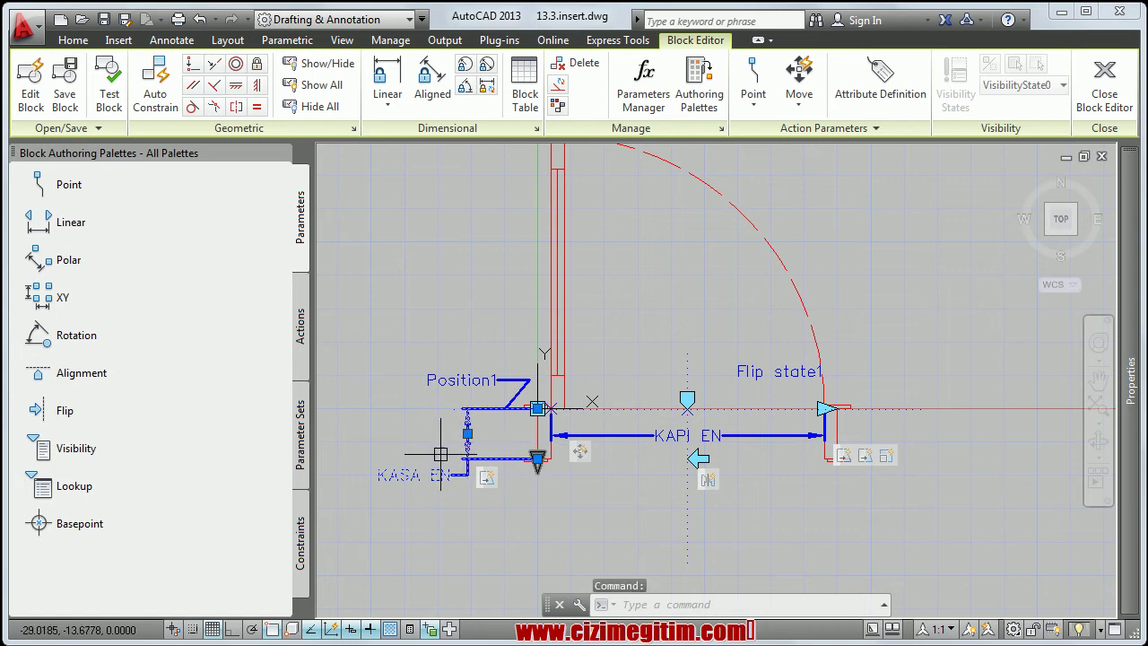
# Select the KASA EN parameter and set its Value Set distance type to List
pyautogui.press('Escape')
pyautogui.click(468, 451)
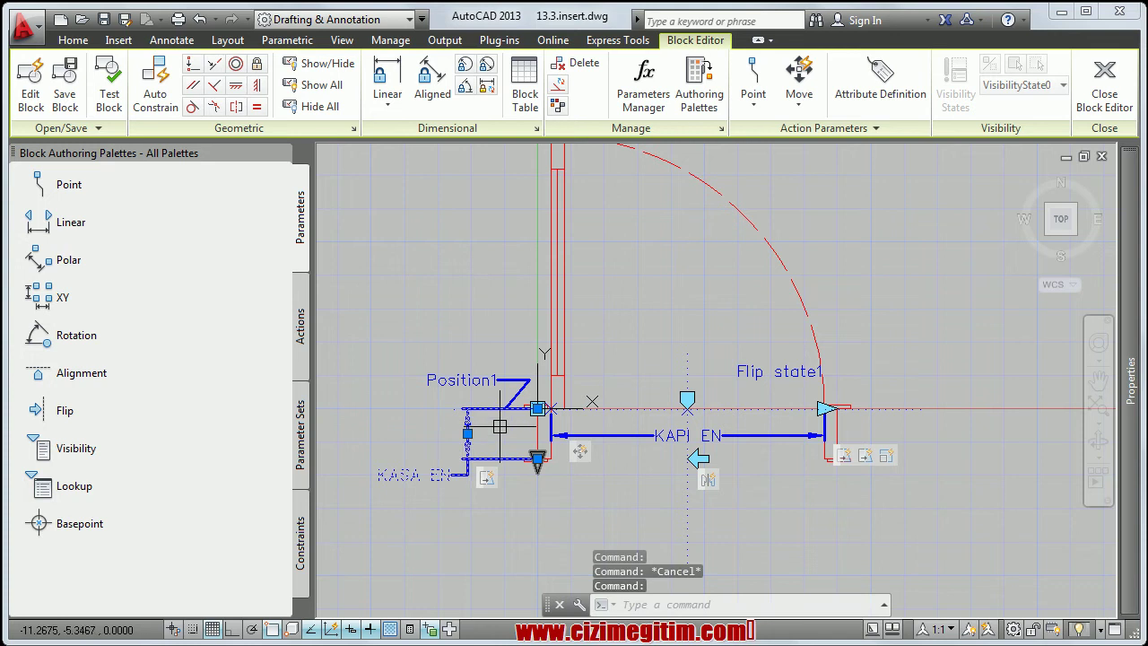
pyautogui.moveTo(614, 473); pyautogui.dragTo(572, 475, button='middle')
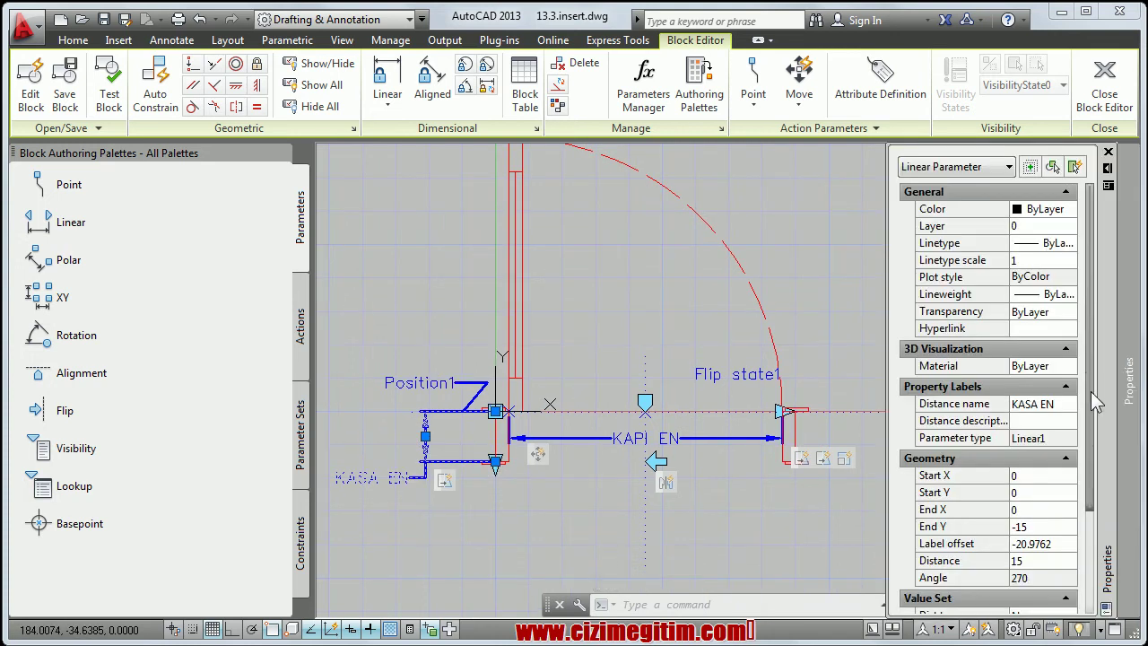
pyautogui.moveTo(1128, 381)
pyautogui.scroll(-1, 1091, 503)
pyautogui.scroll(-1, 1088, 574)
pyautogui.scroll(-1, 1087, 597)
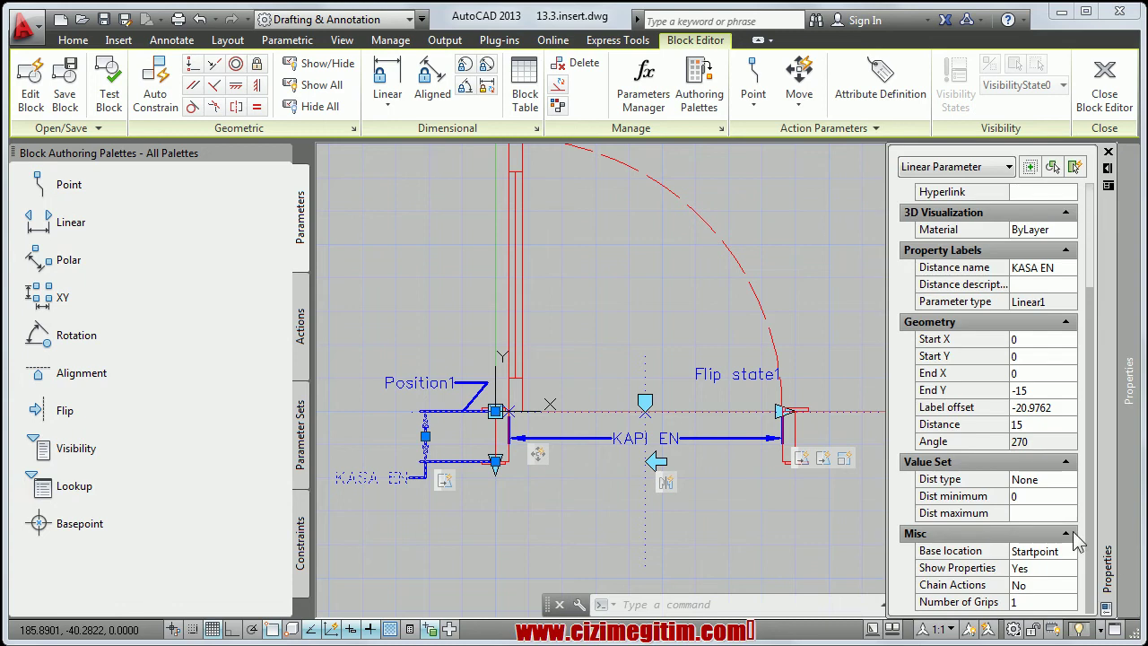
pyautogui.click(1056, 481)
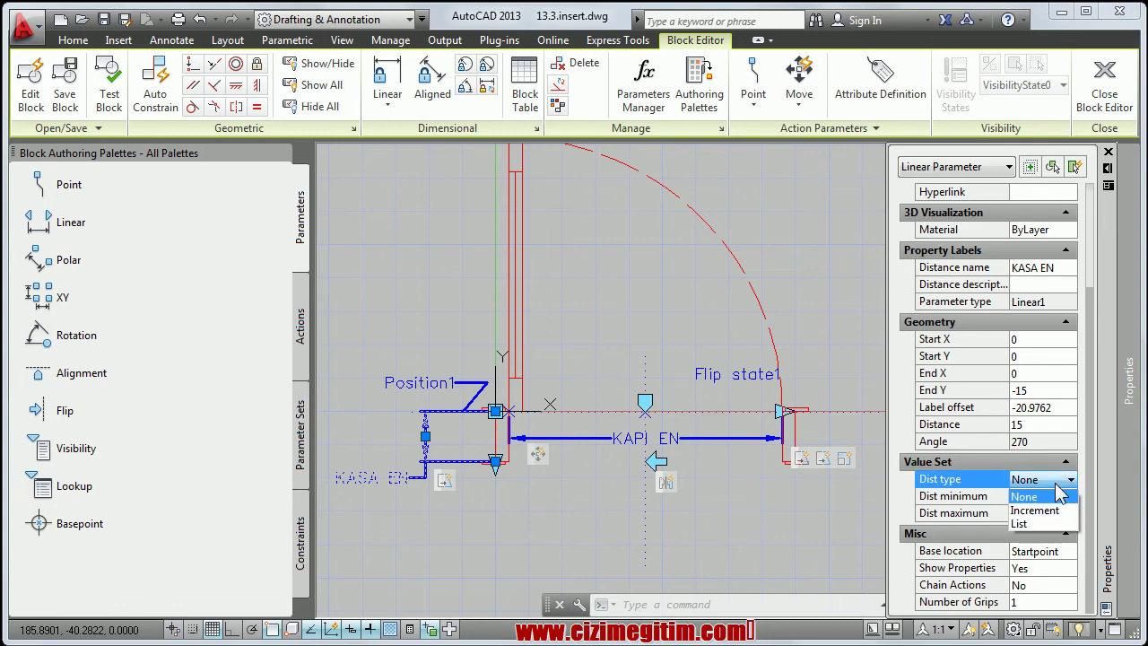
pyautogui.click(1027, 523)
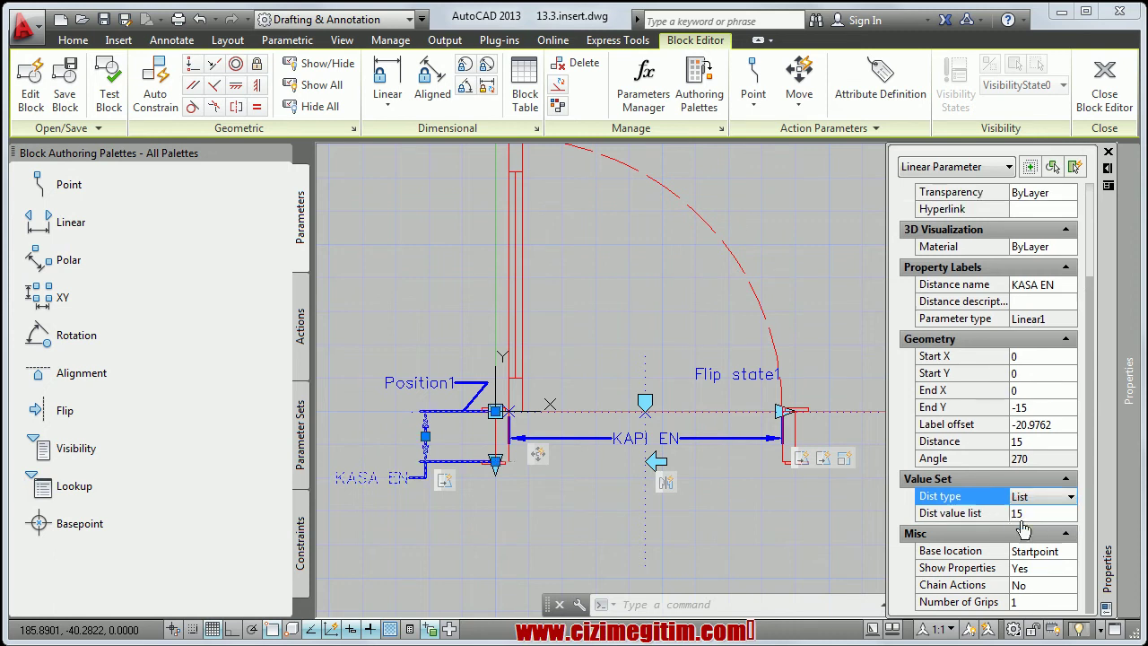
pyautogui.click(1054, 515)
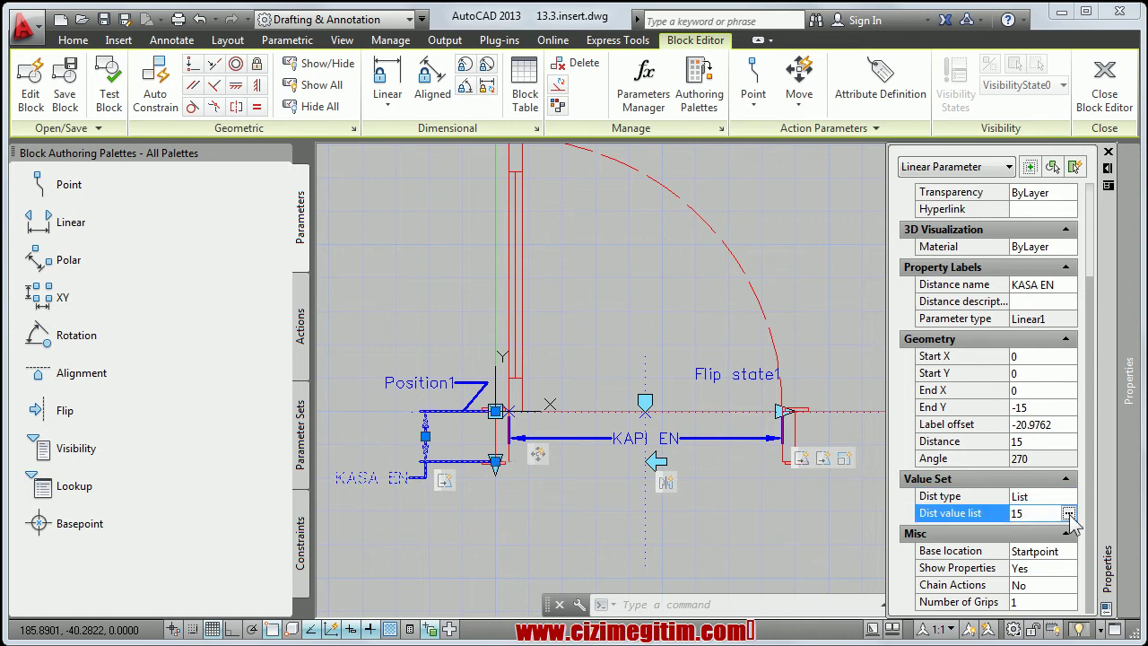
# Add 10, 20 and 25 to KASA EN's distance value list beside 15 and confirm
pyautogui.click(1068, 514)
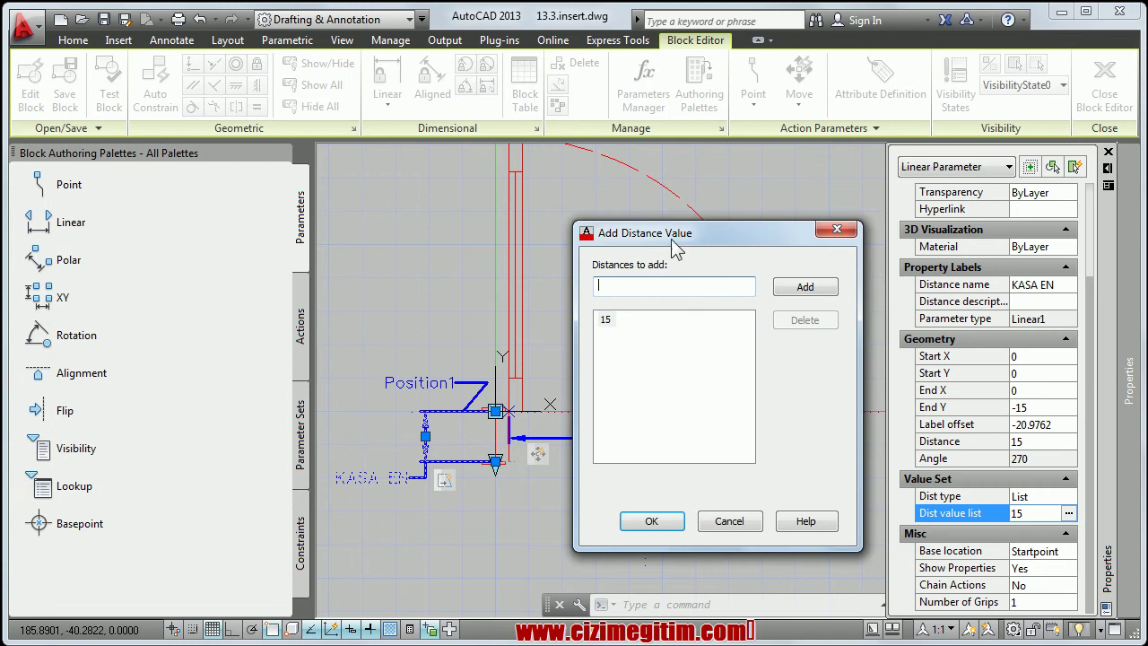
pyautogui.moveTo(734, 223)
pyautogui.mouseDown()
pyautogui.moveTo(739, 210)
pyautogui.moveTo(881, 203)
pyautogui.mouseUp()
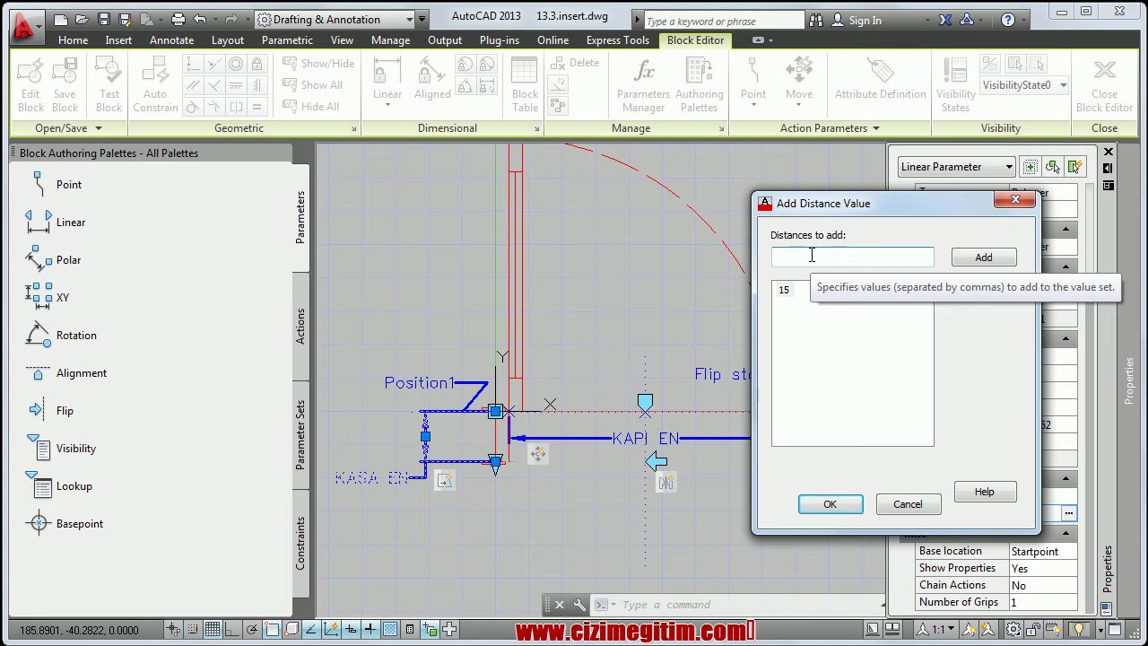
pyautogui.write('10')
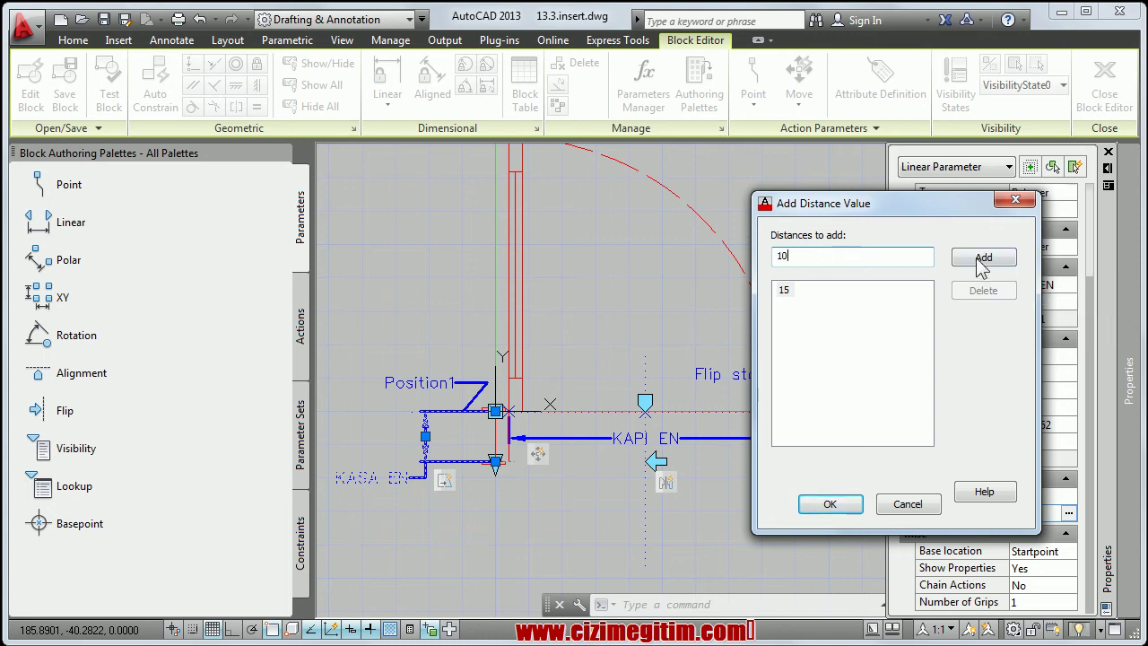
pyautogui.click(977, 259)
pyautogui.write('20')
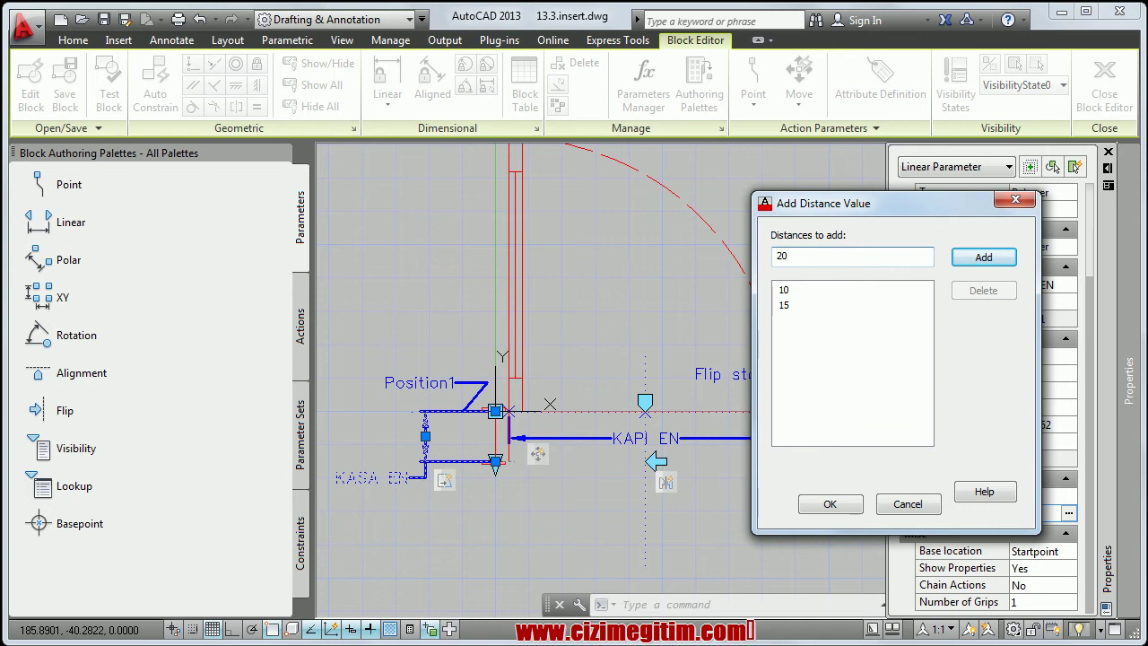
pyautogui.click(979, 262)
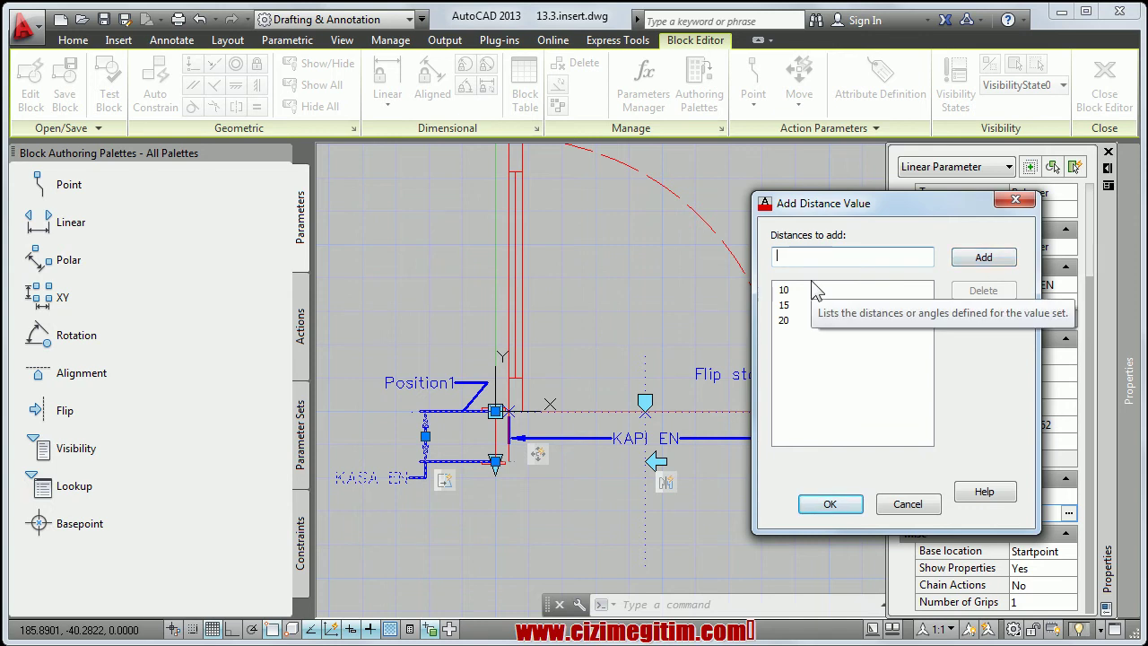
pyautogui.write('25')
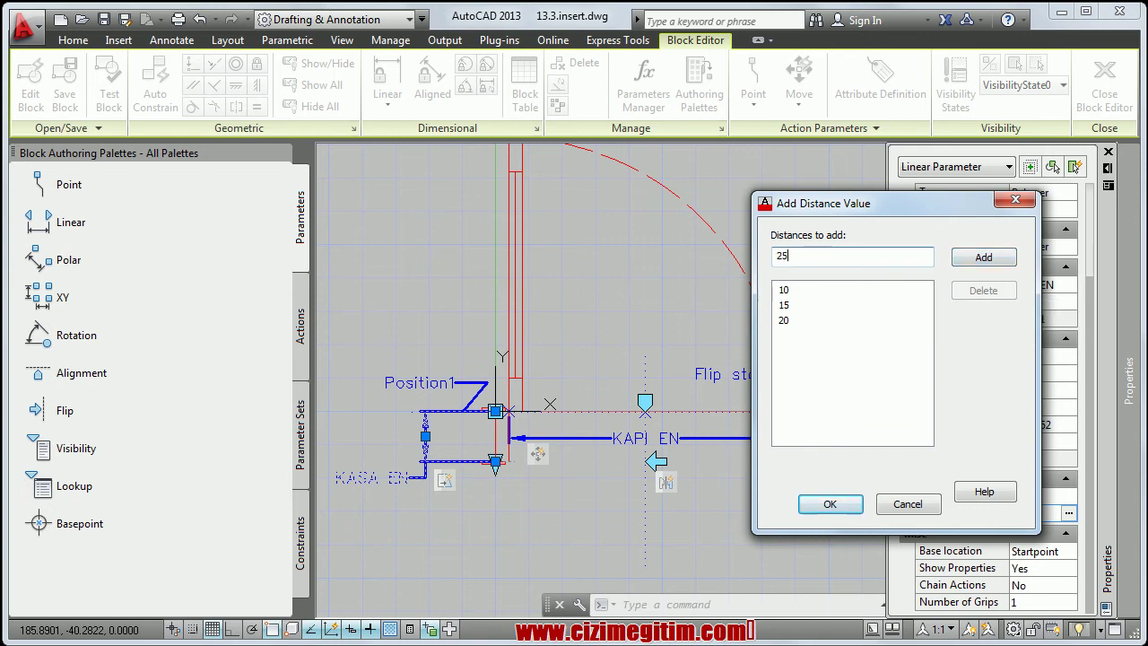
pyautogui.click(986, 258)
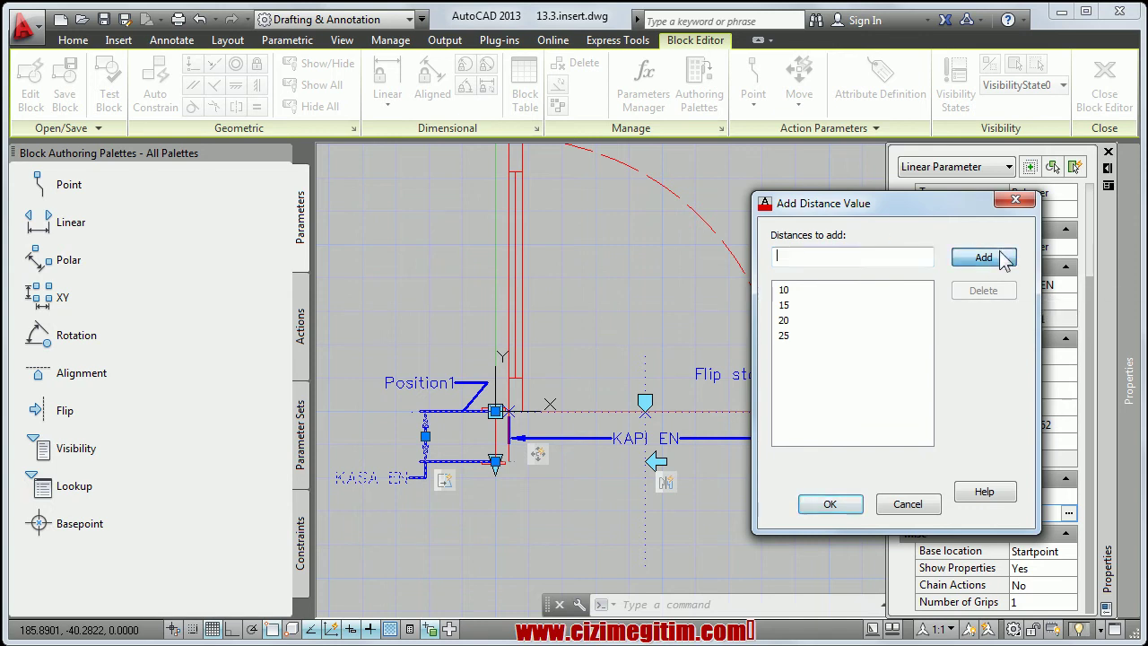
pyautogui.write('30')
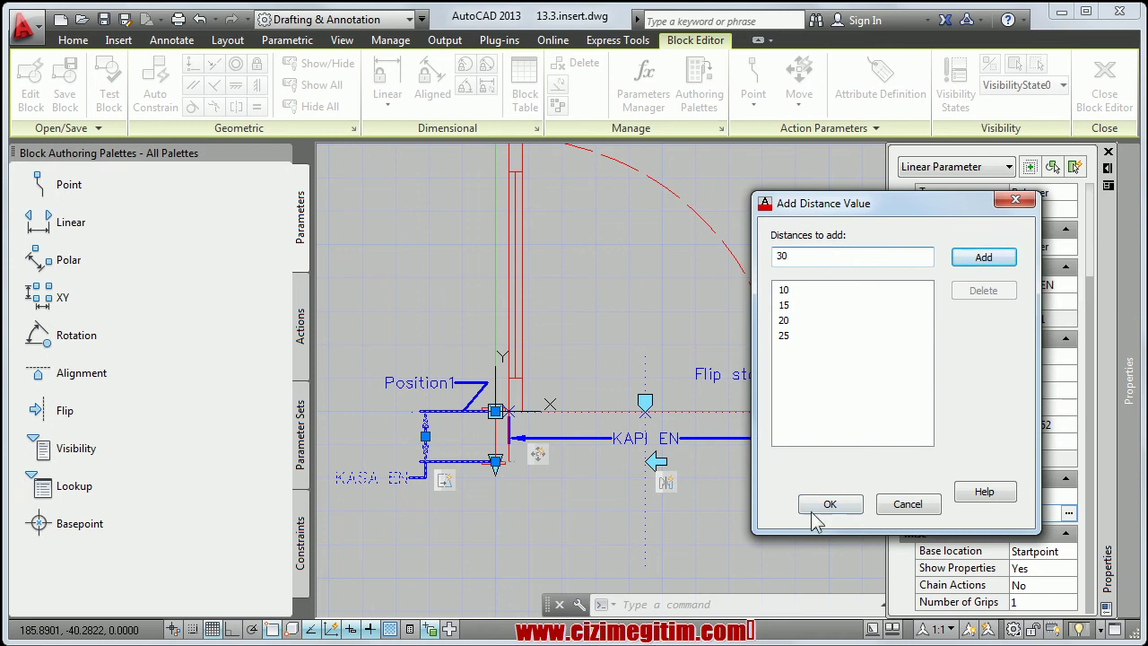
pyautogui.click(825, 505)
pyautogui.scroll(-2, 538, 474)
# Clear the KASA EN selection, recentre the view and select the KAPI EN parameter
pyautogui.scroll(4, 538, 474)
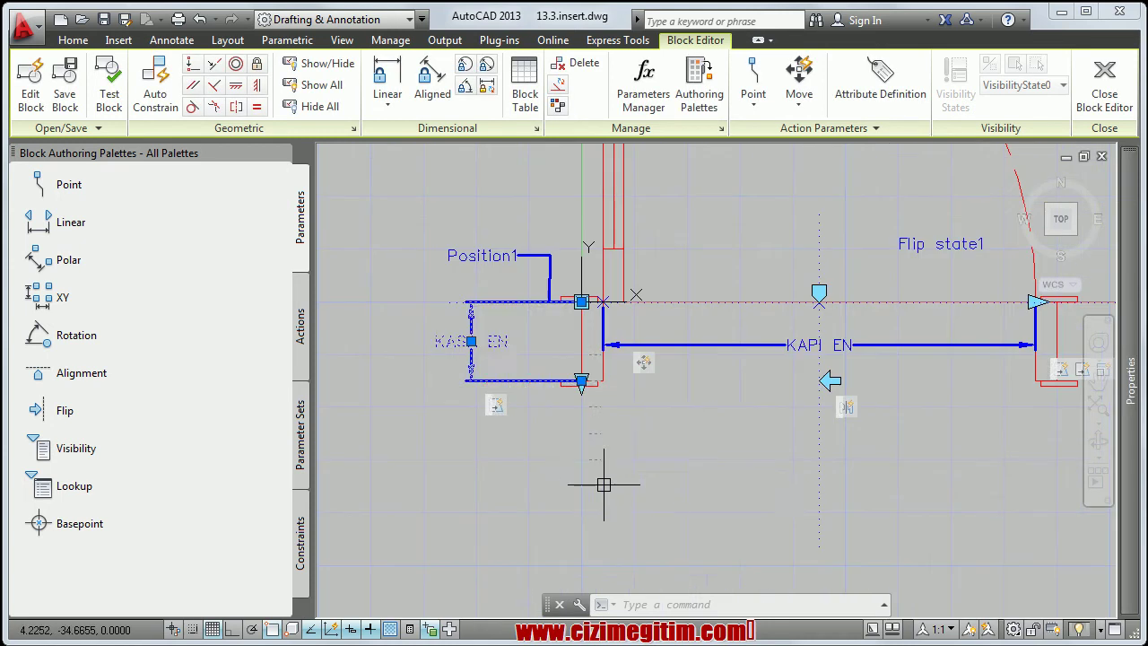
pyautogui.press('Escape')
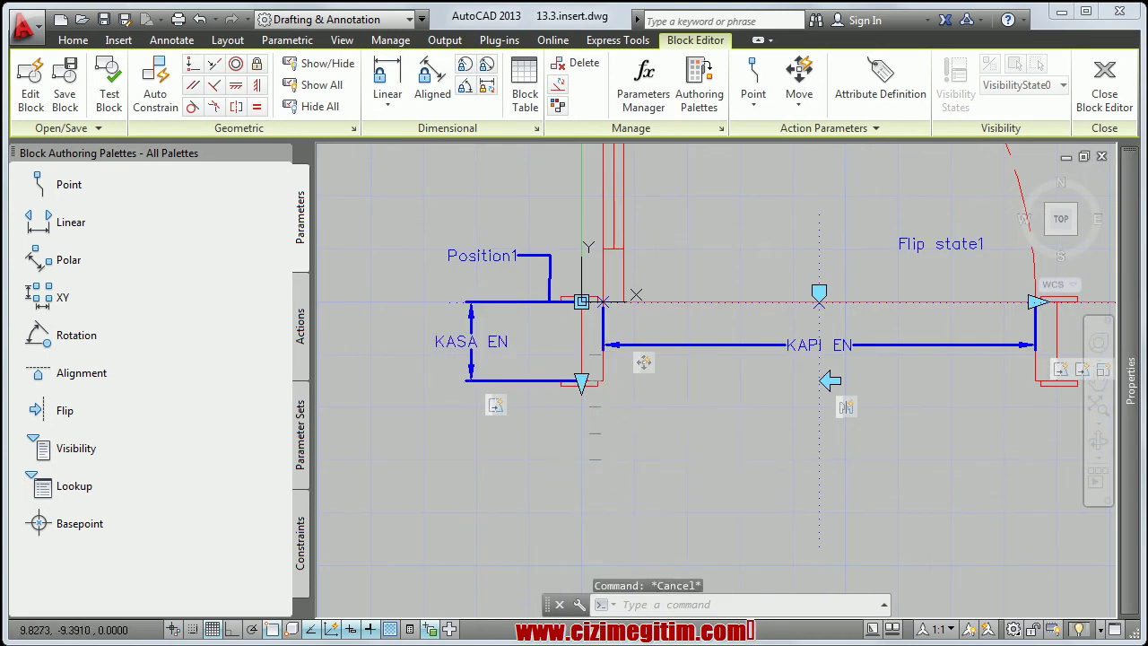
pyautogui.scroll(-2, 599, 466)
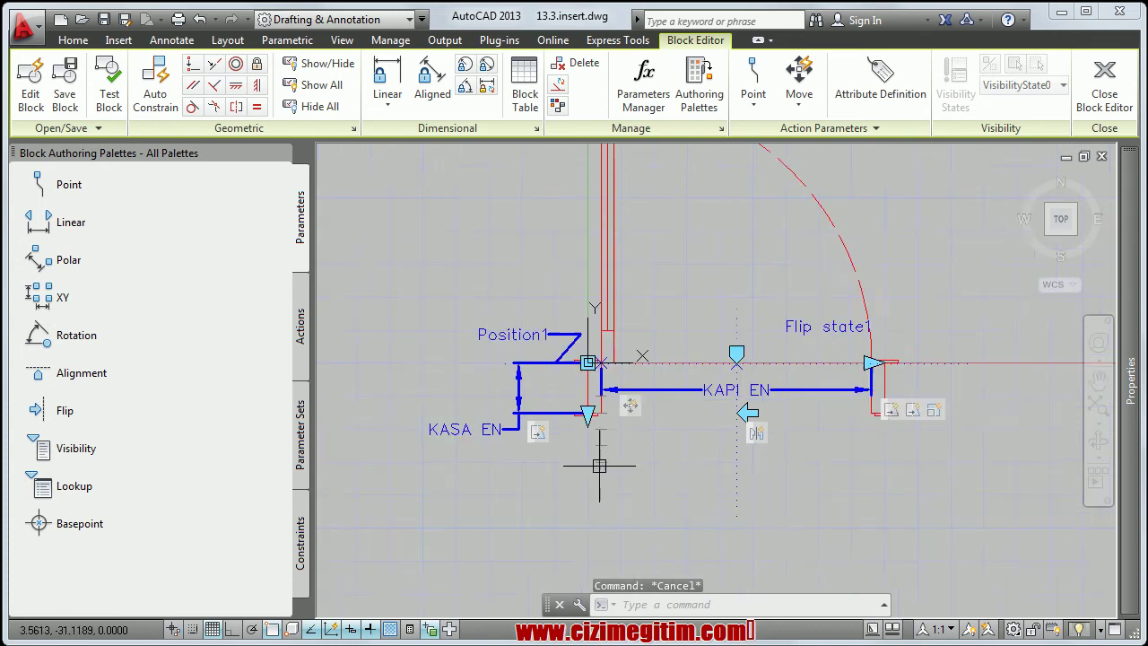
pyautogui.moveTo(599, 465); pyautogui.dragTo(555, 462, button='middle')
pyautogui.moveTo(719, 453); pyautogui.dragTo(644, 448, button='middle')
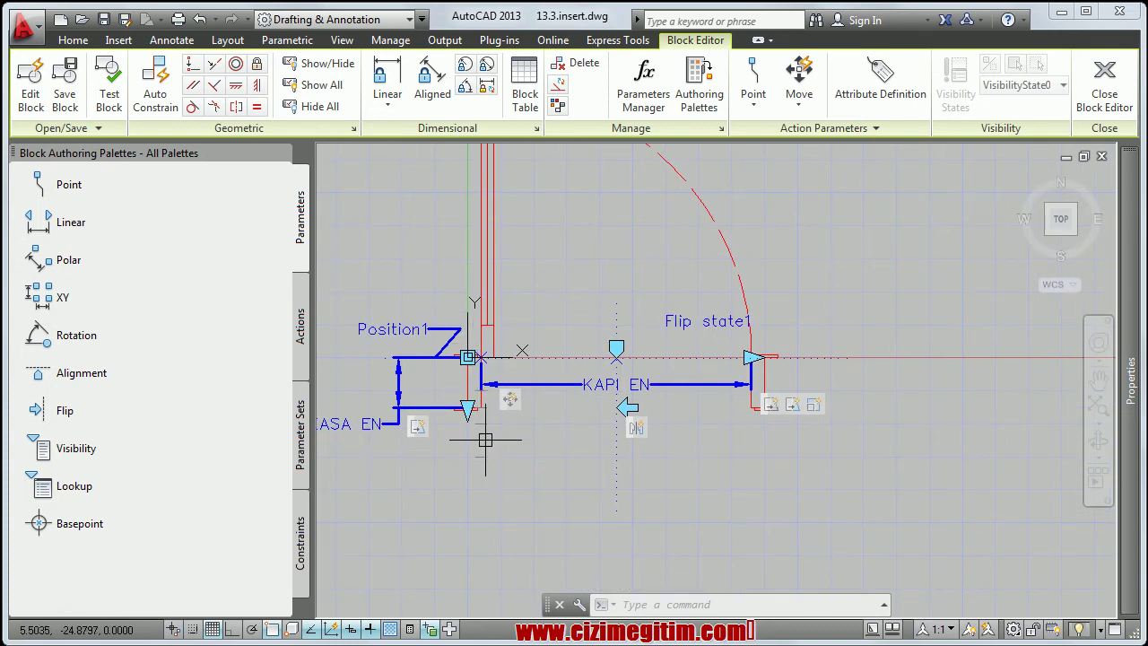
pyautogui.scroll(2, 477, 435)
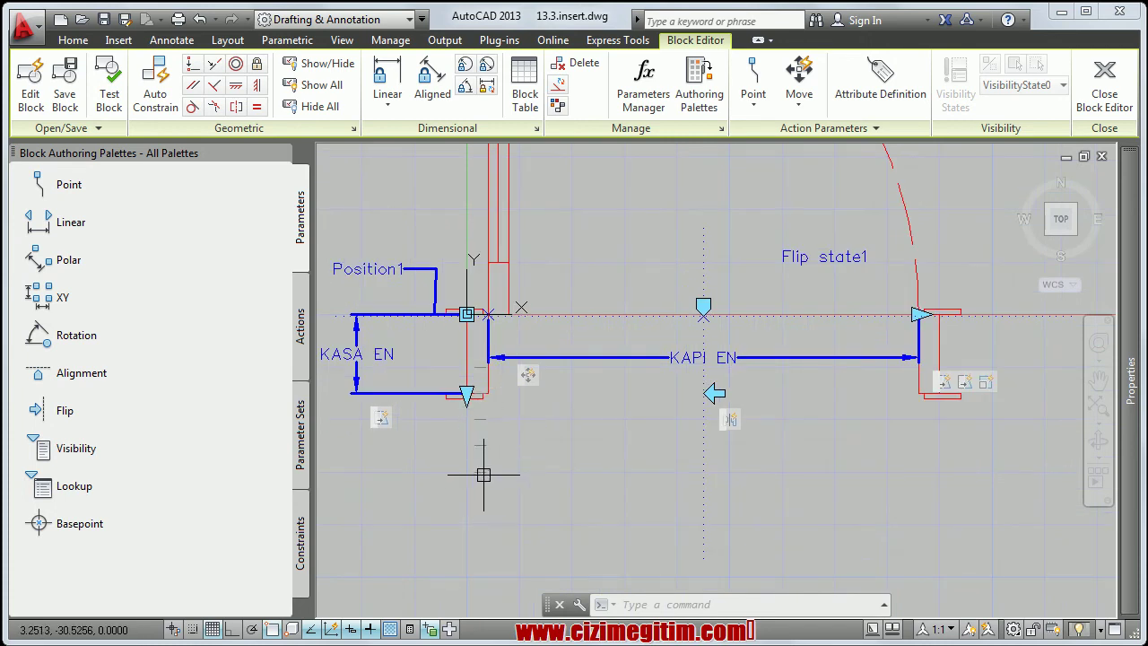
pyautogui.scroll(-3, 484, 474)
pyautogui.scroll(1, 556, 439)
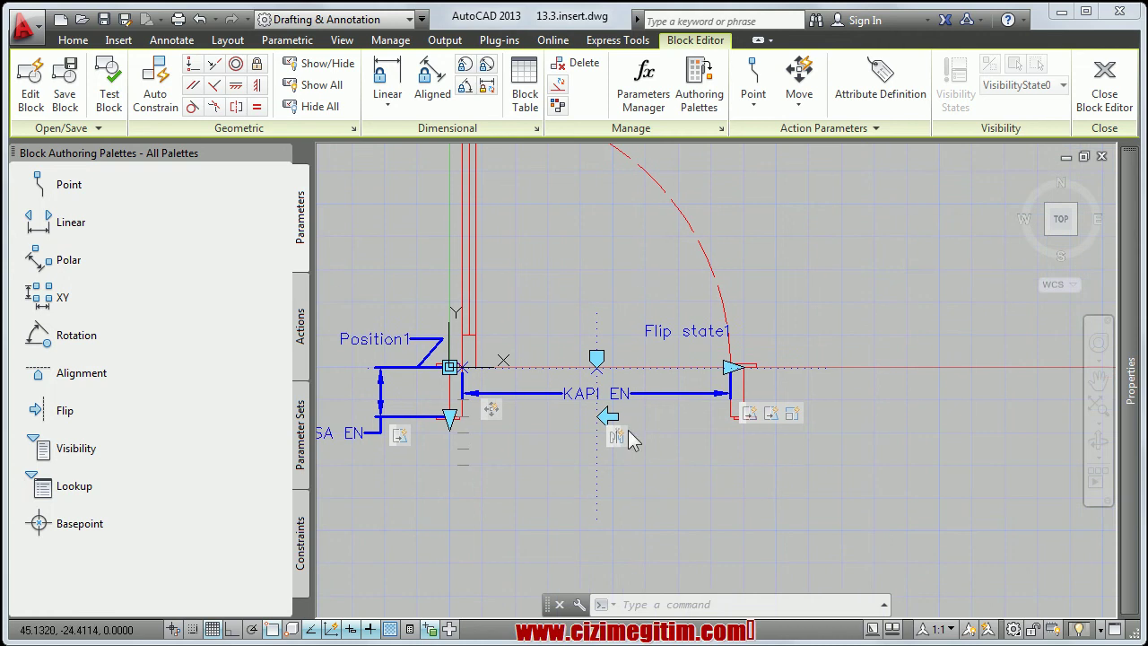
pyautogui.click(702, 393)
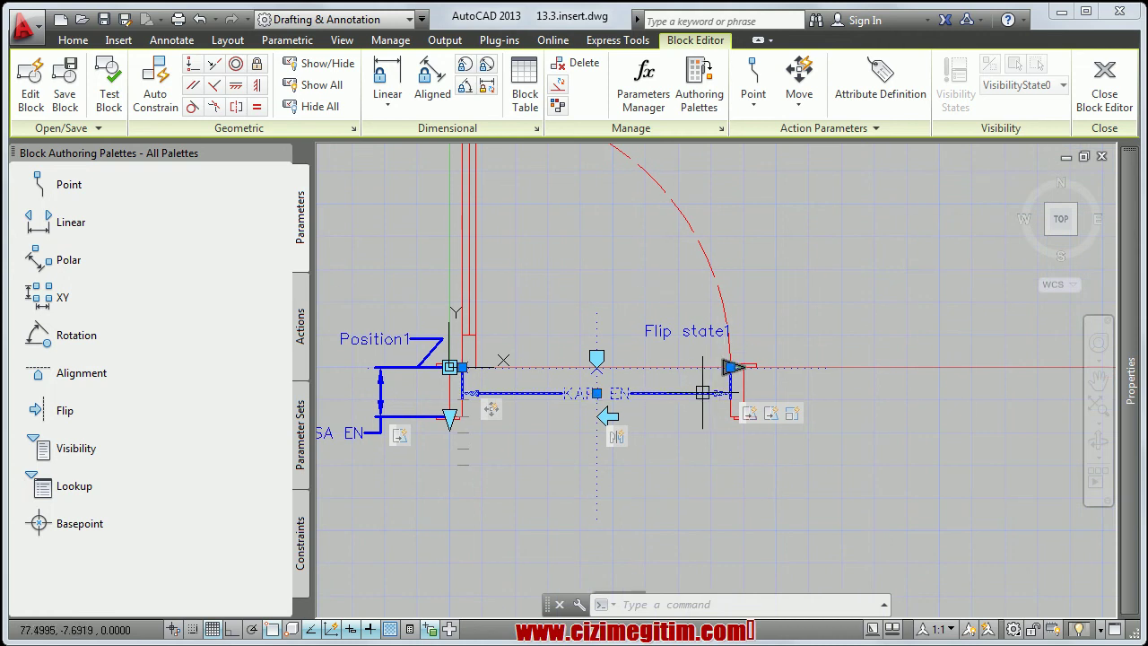
pyautogui.doubleClick(587, 393)
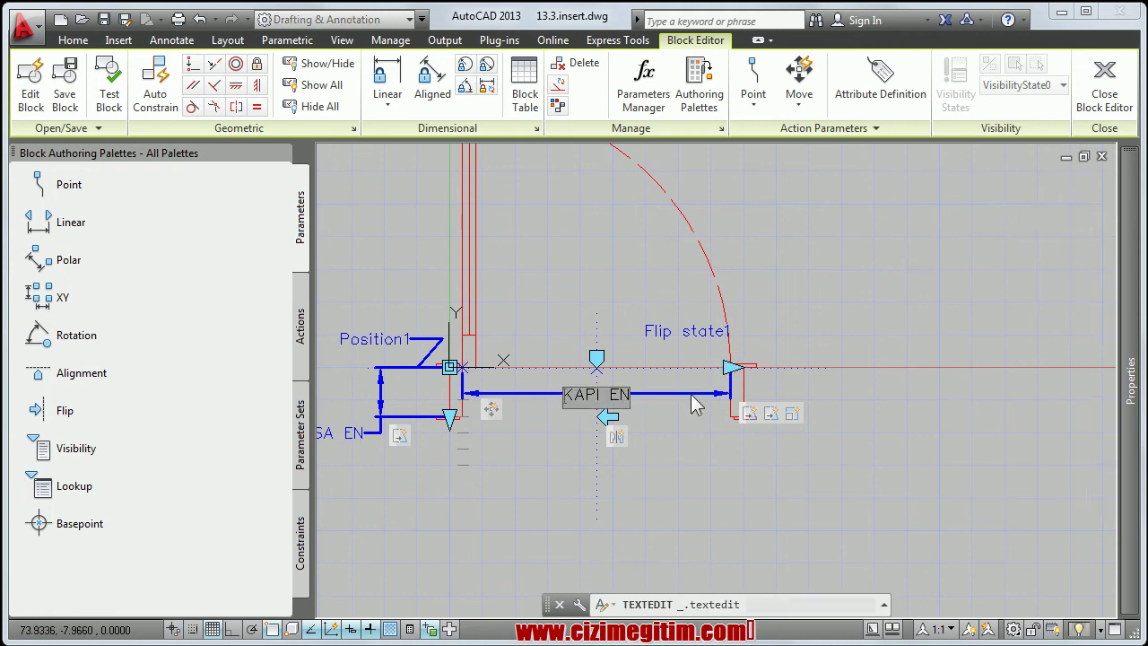
pyautogui.press('Return')
pyautogui.moveTo(586, 410); pyautogui.dragTo(602, 405, button='middle')
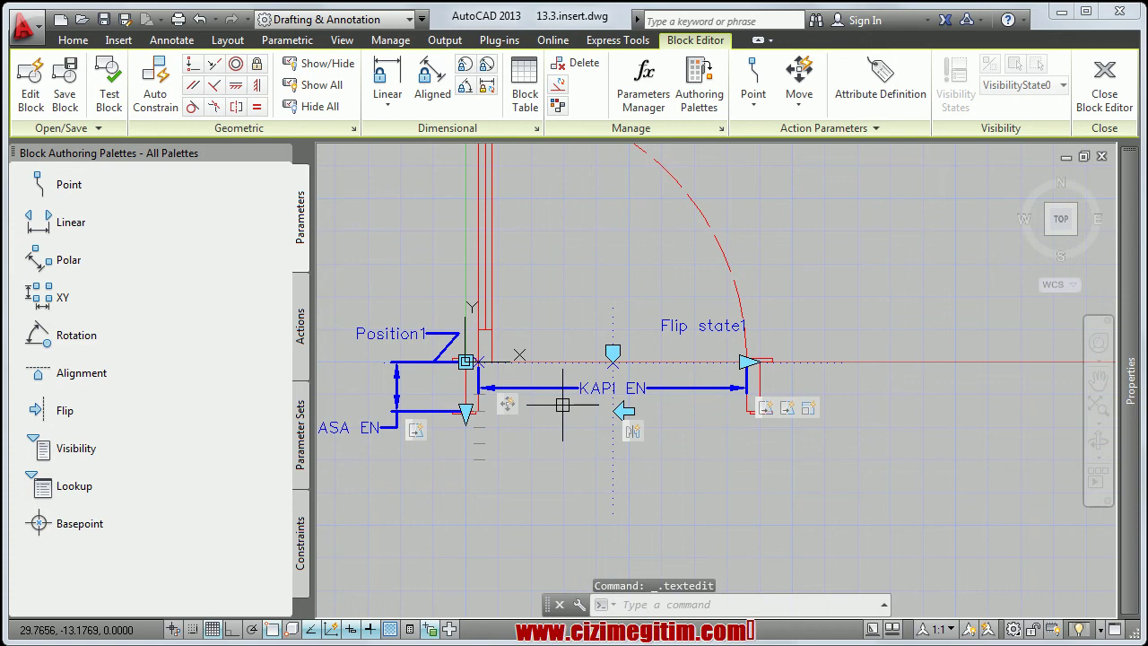
# Measure with DI from the Position1 grip to the Flip state grip
pyautogui.write('DI')
pyautogui.press('Return')
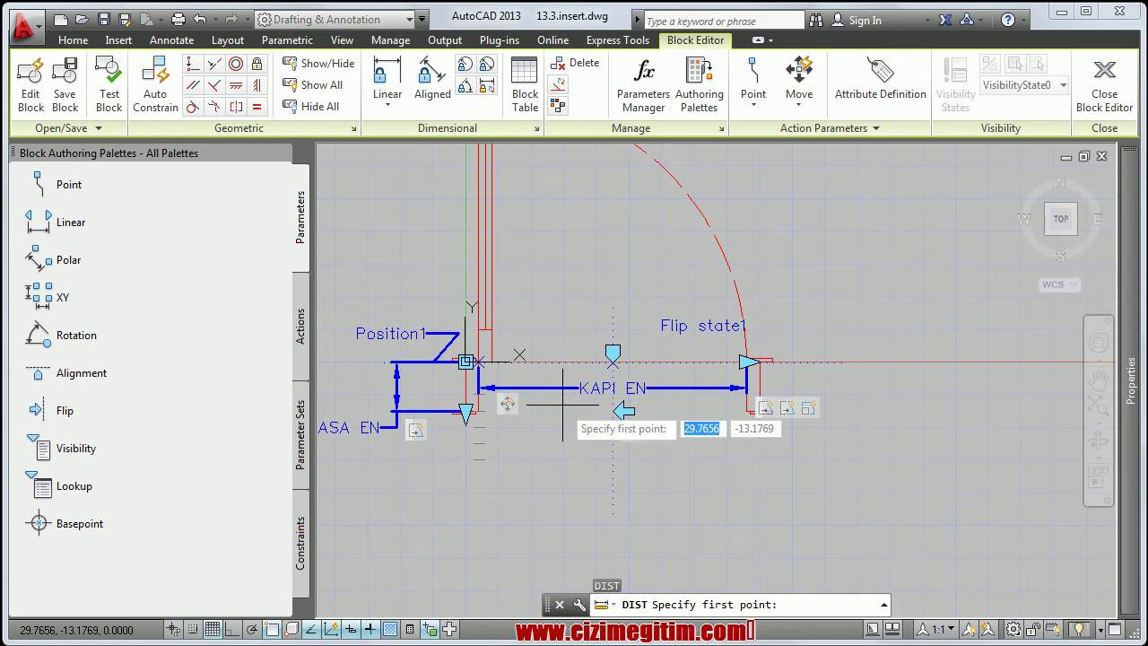
pyautogui.click(466, 361)
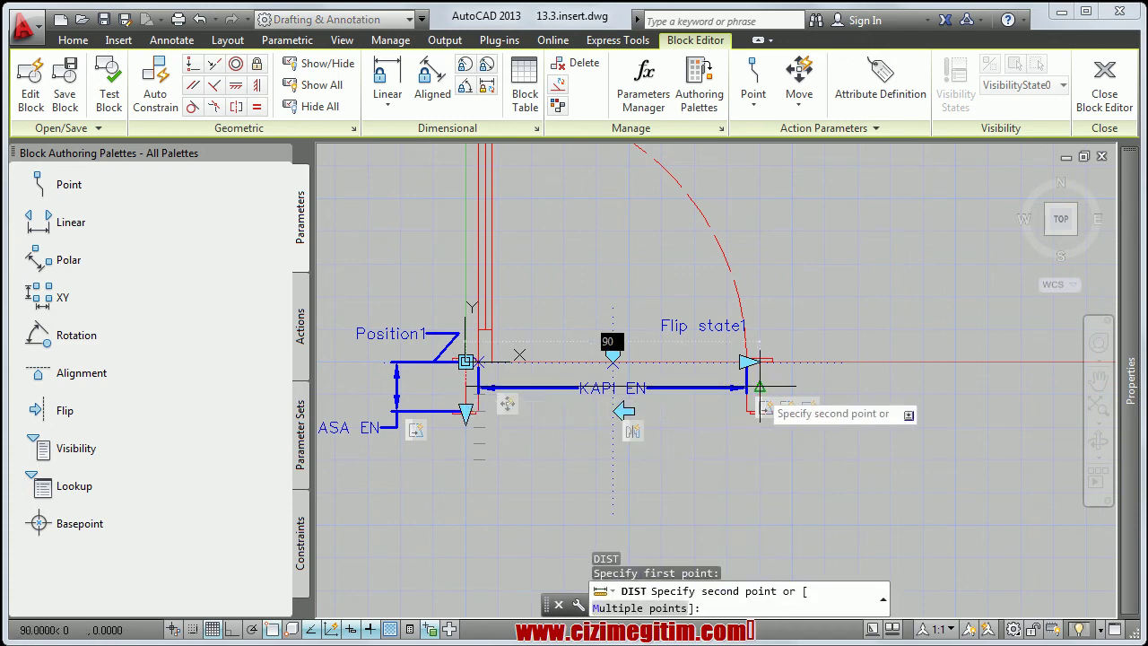
pyautogui.click(750, 361)
# Repeat the distance measurement across the door opening, reading 82 units
pyautogui.rightClick(704, 377)
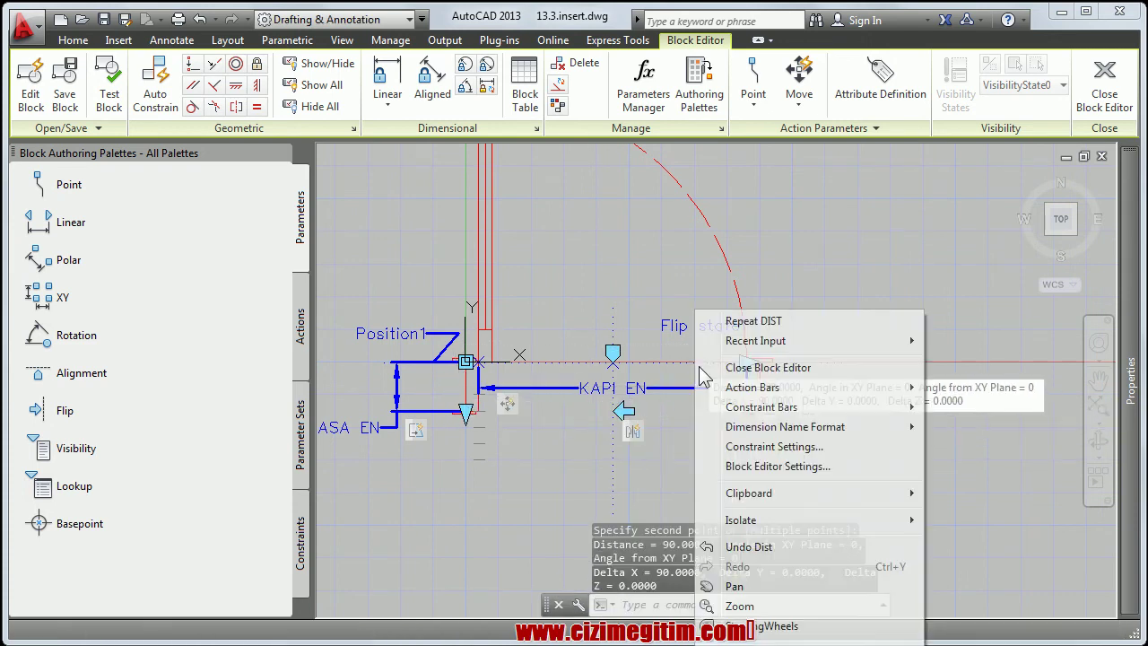
pyautogui.click(753, 321)
pyautogui.scroll(2, 749, 350)
pyautogui.click(748, 349)
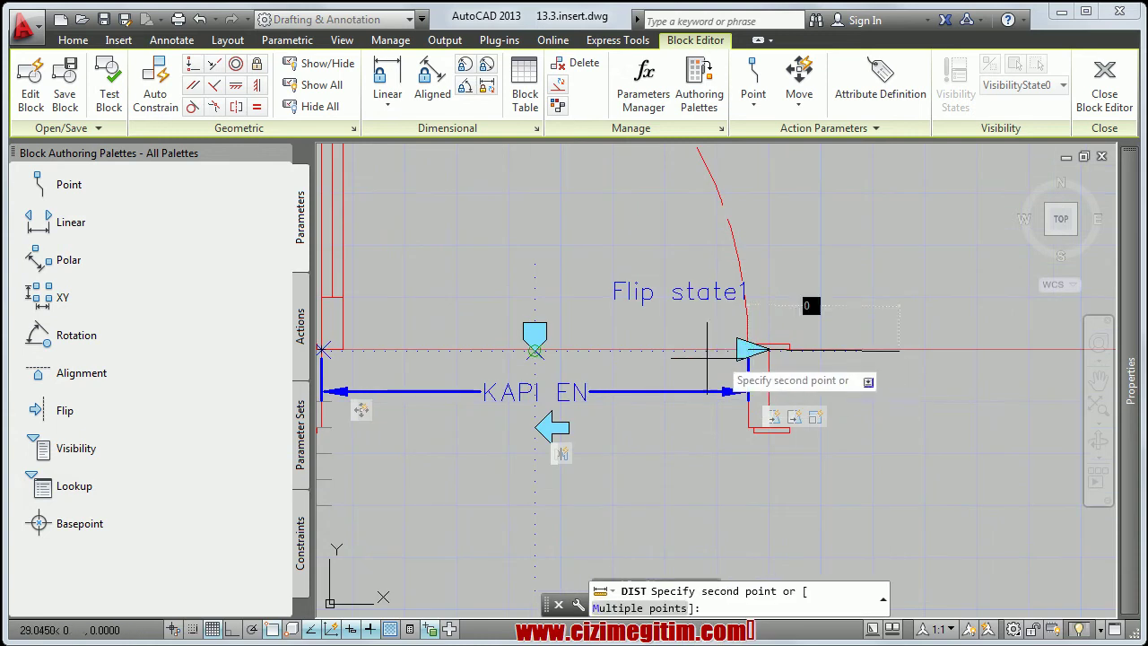
pyautogui.moveTo(754, 355); pyautogui.dragTo(919, 359, button='middle')
pyautogui.click(486, 354)
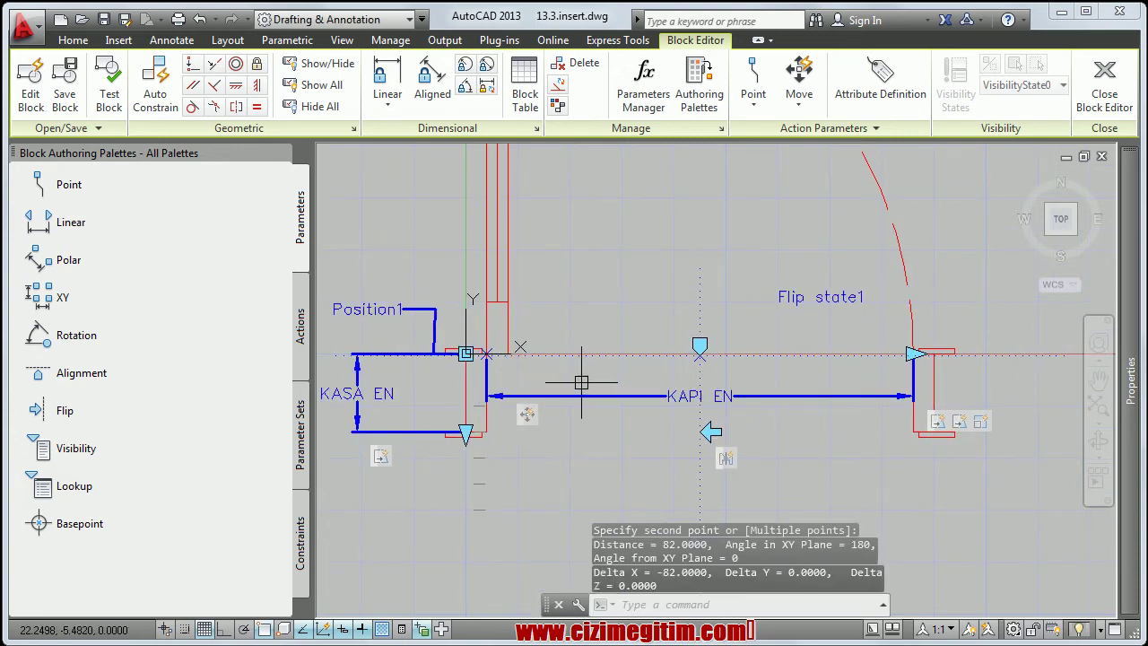
pyautogui.moveTo(623, 519); pyautogui.dragTo(606, 482, button='middle')
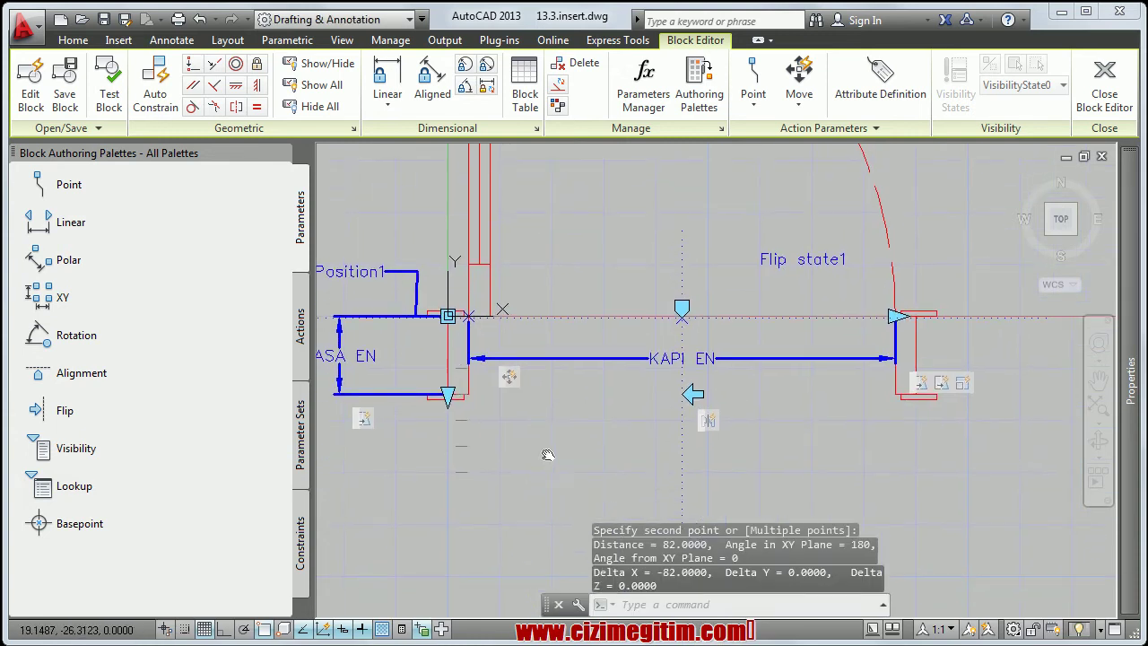
pyautogui.moveTo(716, 356); pyautogui.dragTo(687, 362, button='middle')
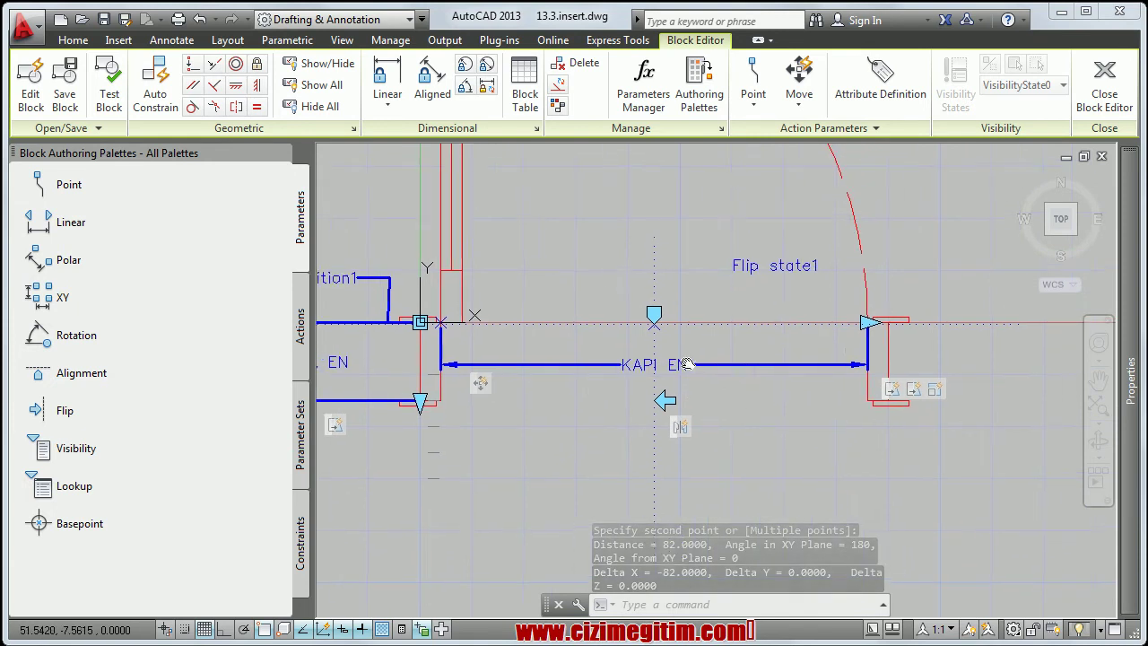
pyautogui.scroll(-2, 799, 346)
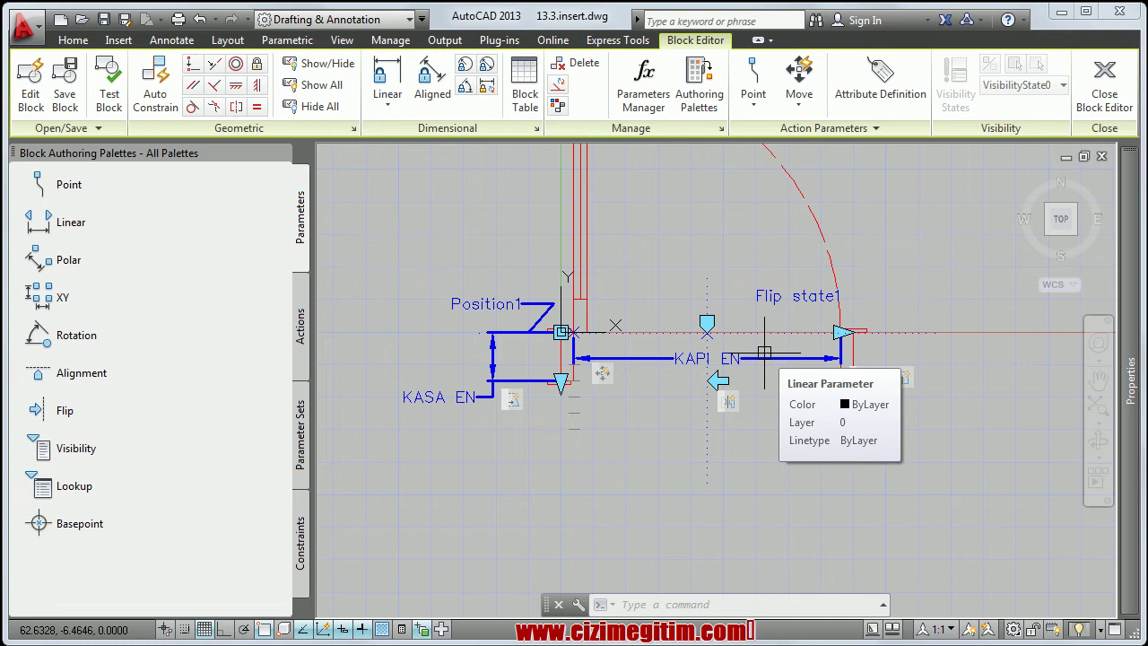
# Select KAPI EN and set its distance type to List, currently holding 82
pyautogui.click(771, 358)
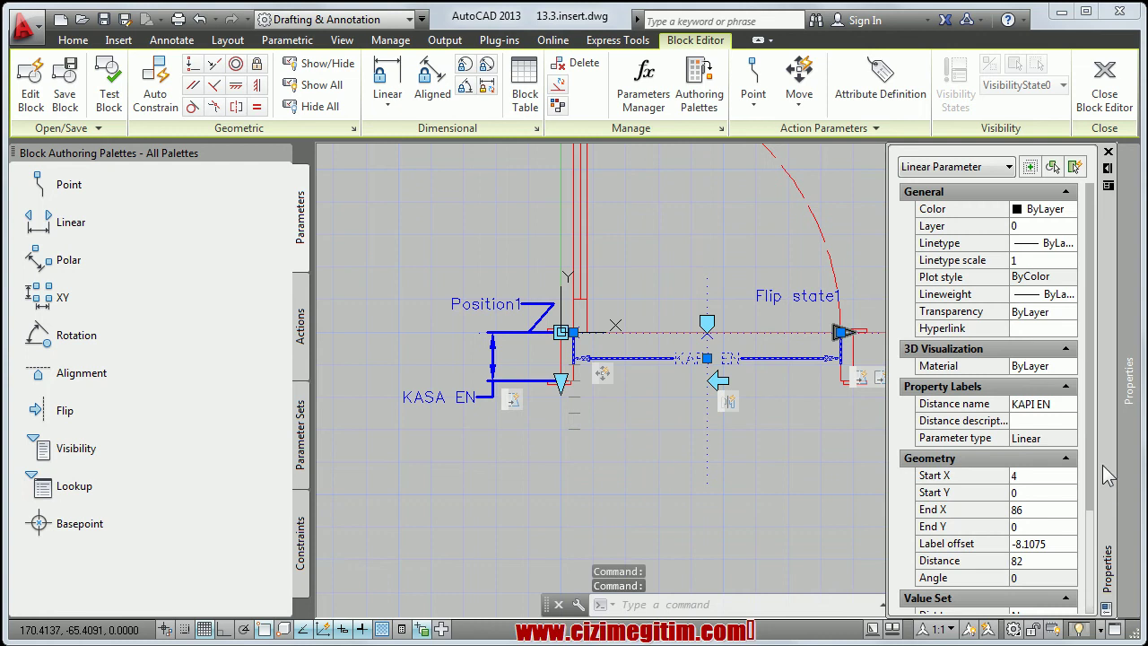
pyautogui.moveTo(1093, 488); pyautogui.dragTo(1103, 572)
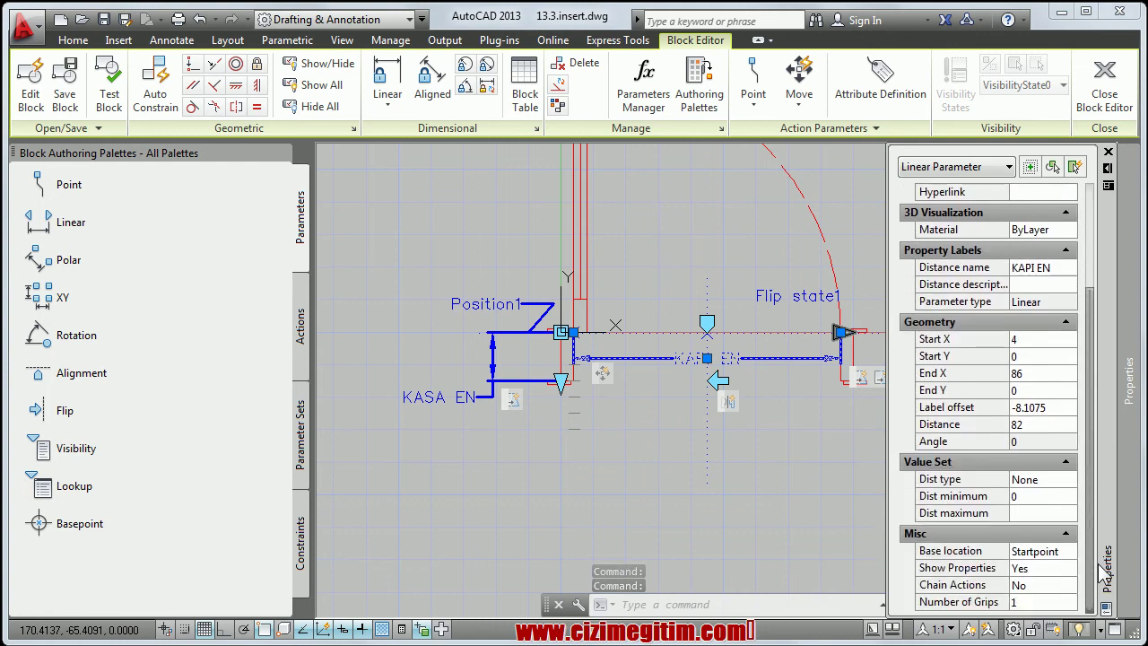
pyautogui.click(1040, 479)
pyautogui.click(1069, 480)
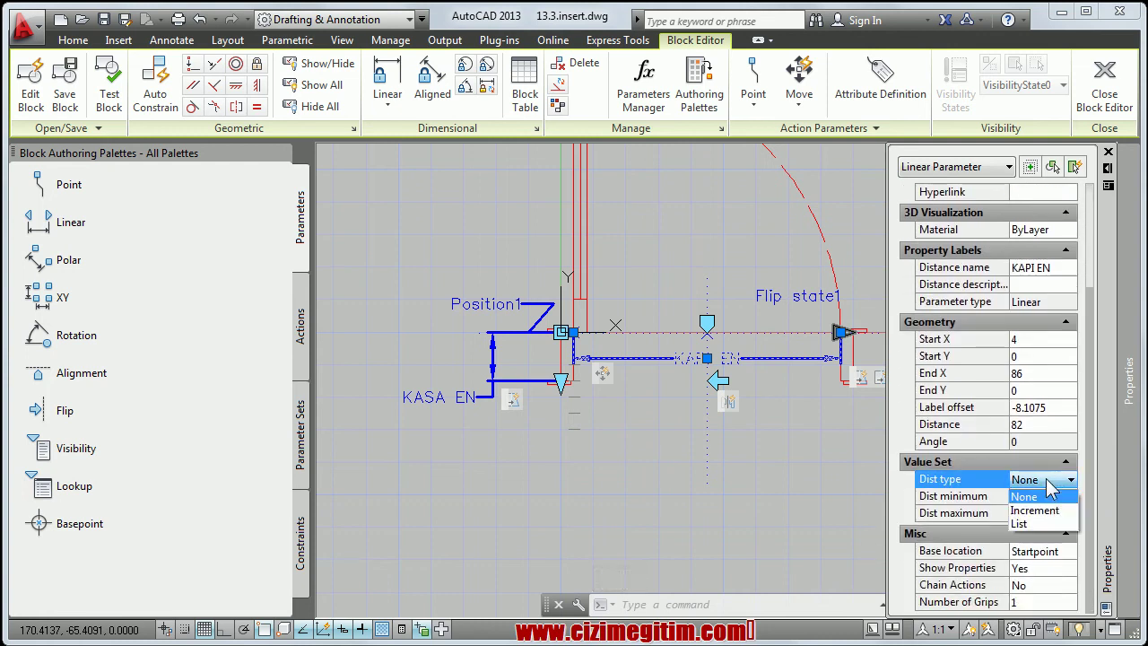
pyautogui.click(1025, 525)
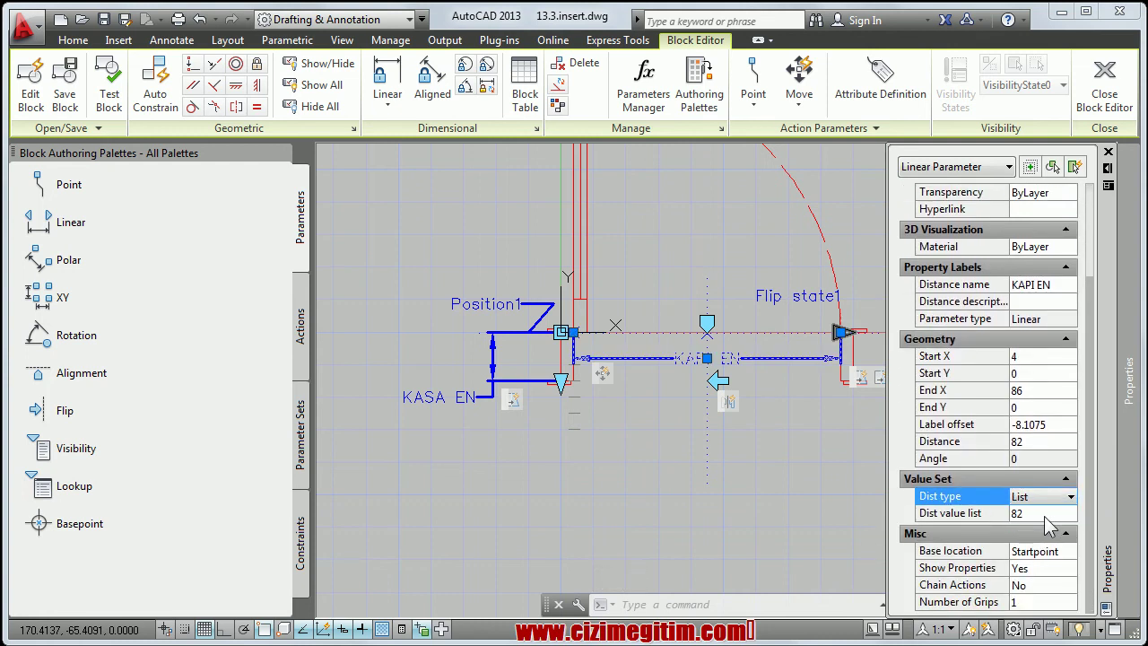
pyautogui.click(1065, 515)
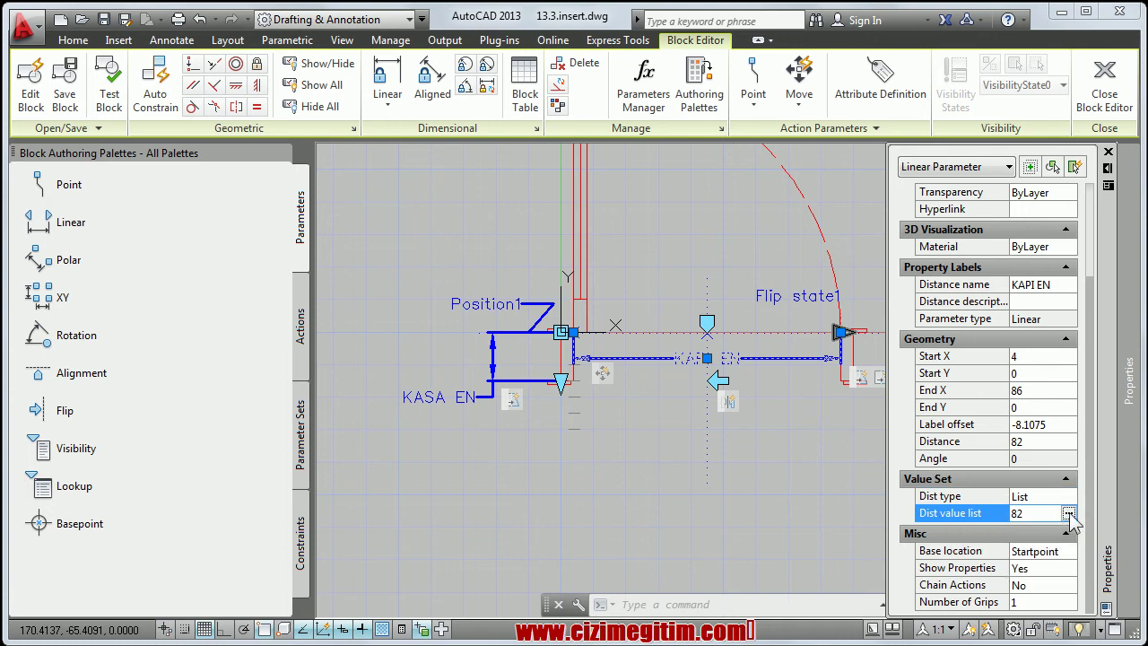
# Add door widths 72, 62 and 92 to KAPI EN's value list and confirm
pyautogui.click(1068, 514)
pyautogui.moveTo(874, 208); pyautogui.dragTo(840, 192)
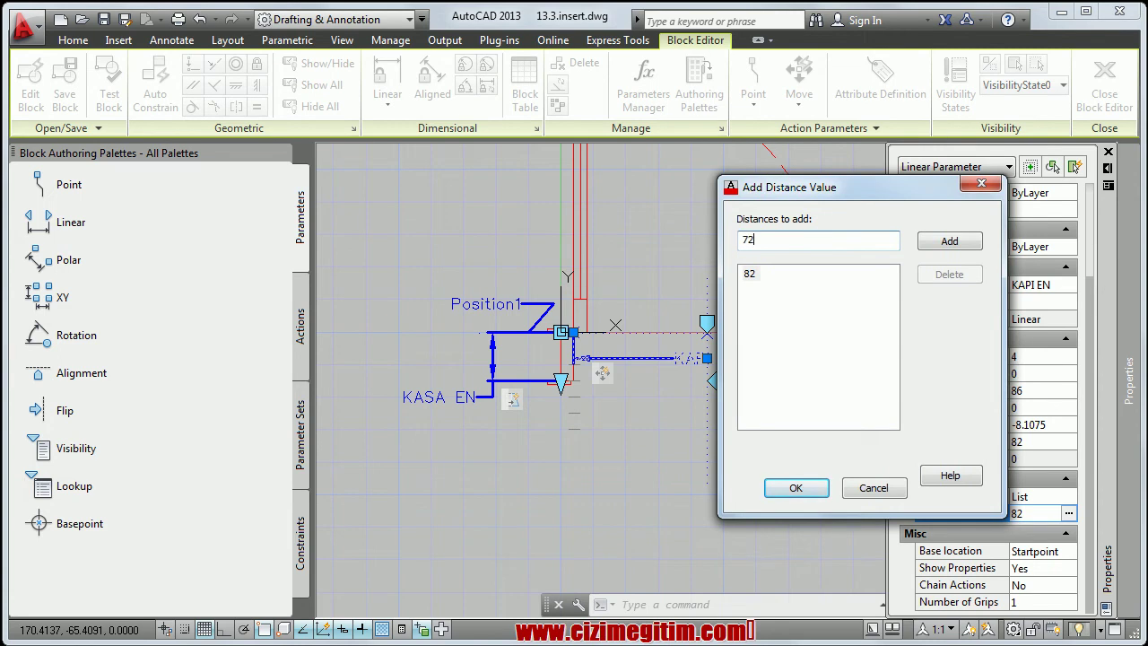
pyautogui.click(943, 242)
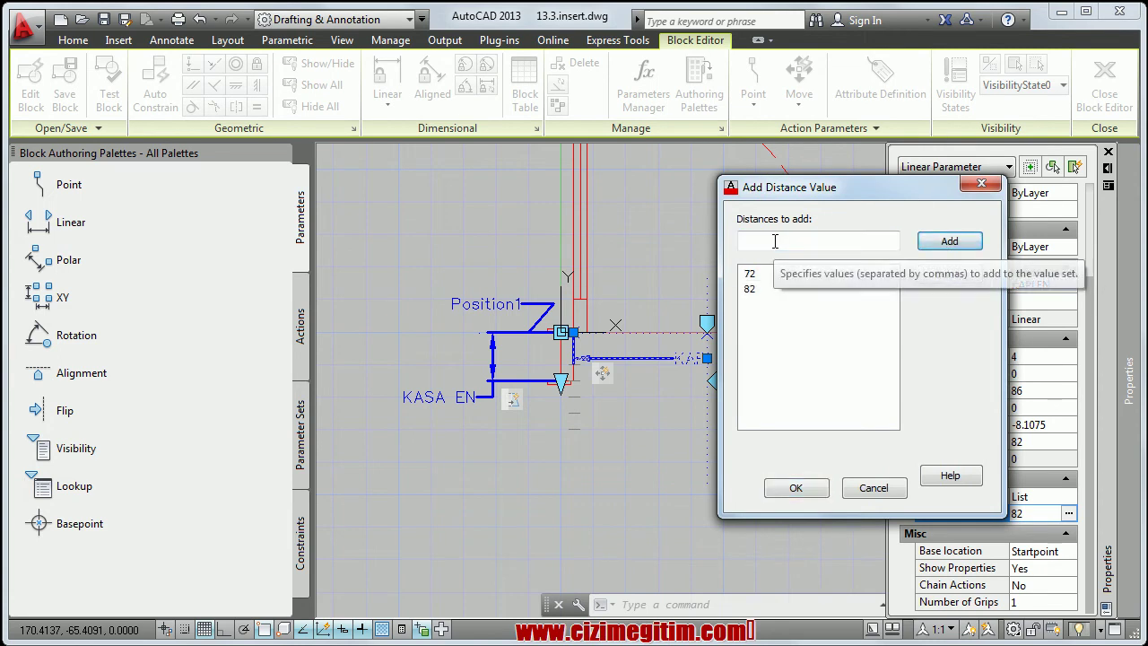
pyautogui.write('62')
pyautogui.click(948, 241)
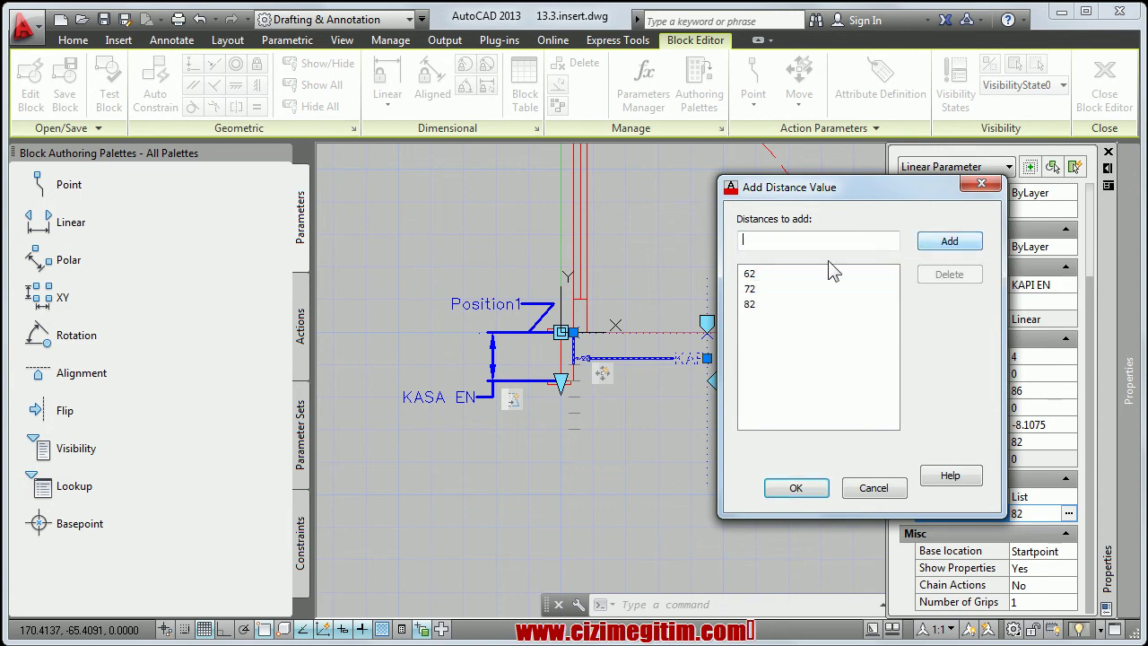
pyautogui.click(944, 243)
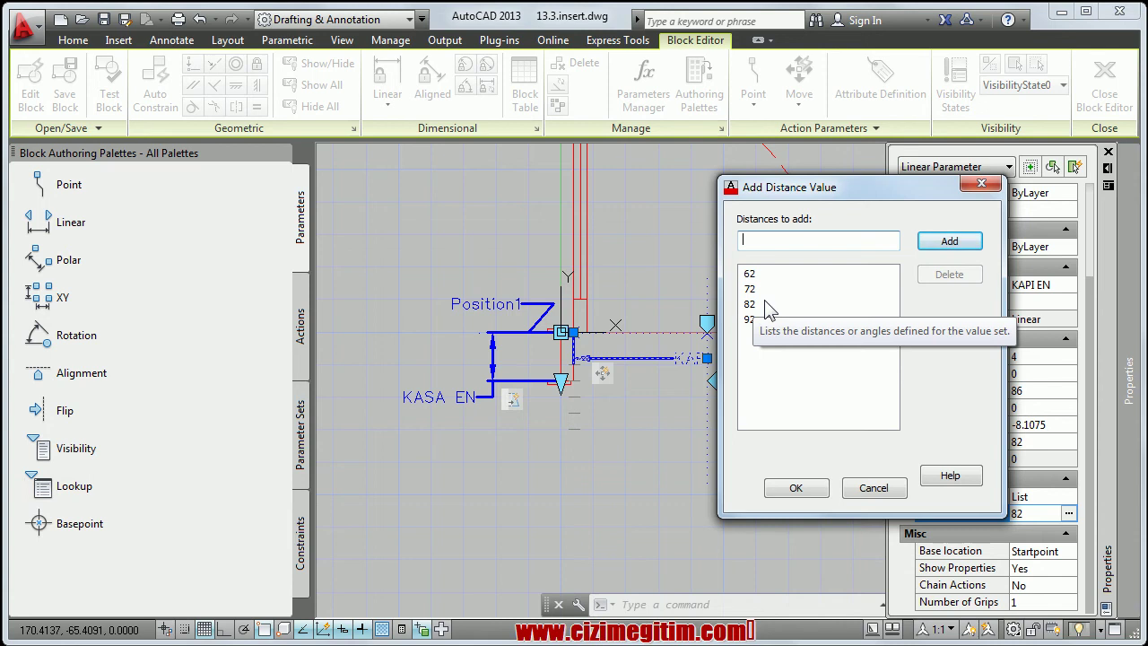
pyautogui.click(795, 487)
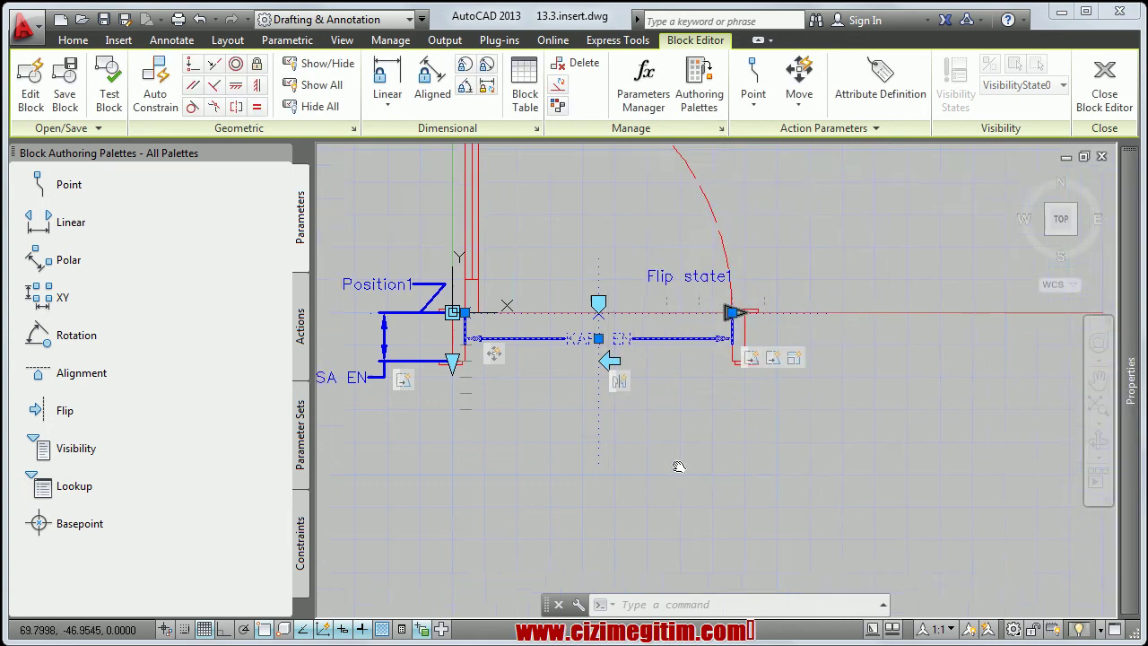
# Save the door block definition and open it in the Test Block window
pyautogui.scroll(1, 730, 430)
pyautogui.scroll(1, 722, 427)
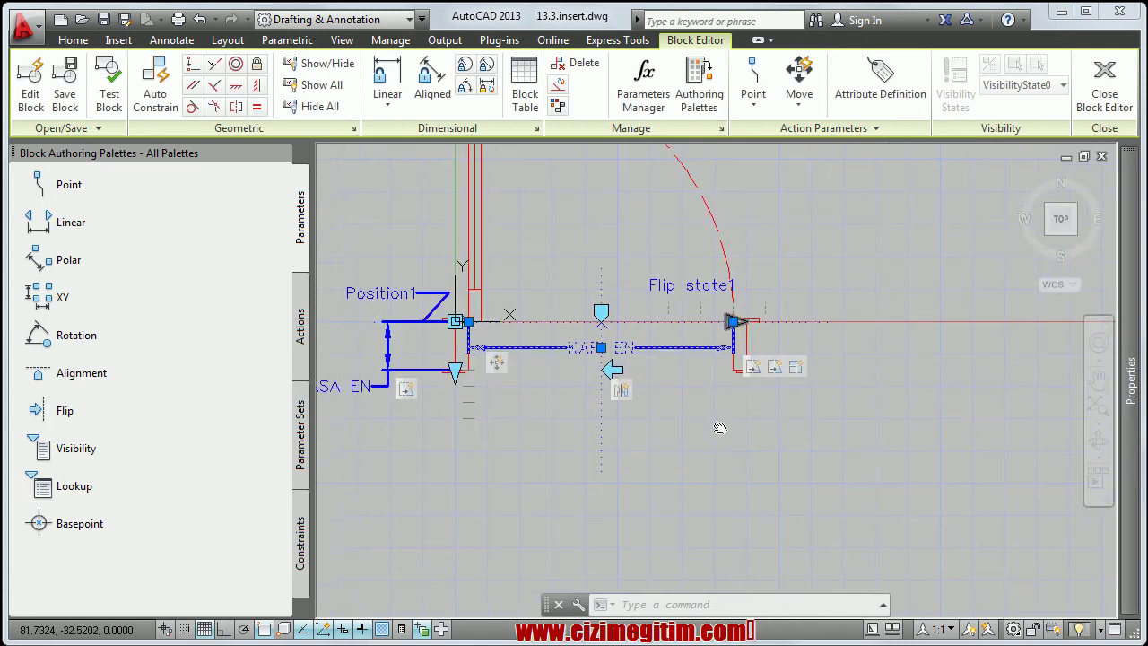
pyautogui.press('Escape')
pyautogui.scroll(-1, 756, 328)
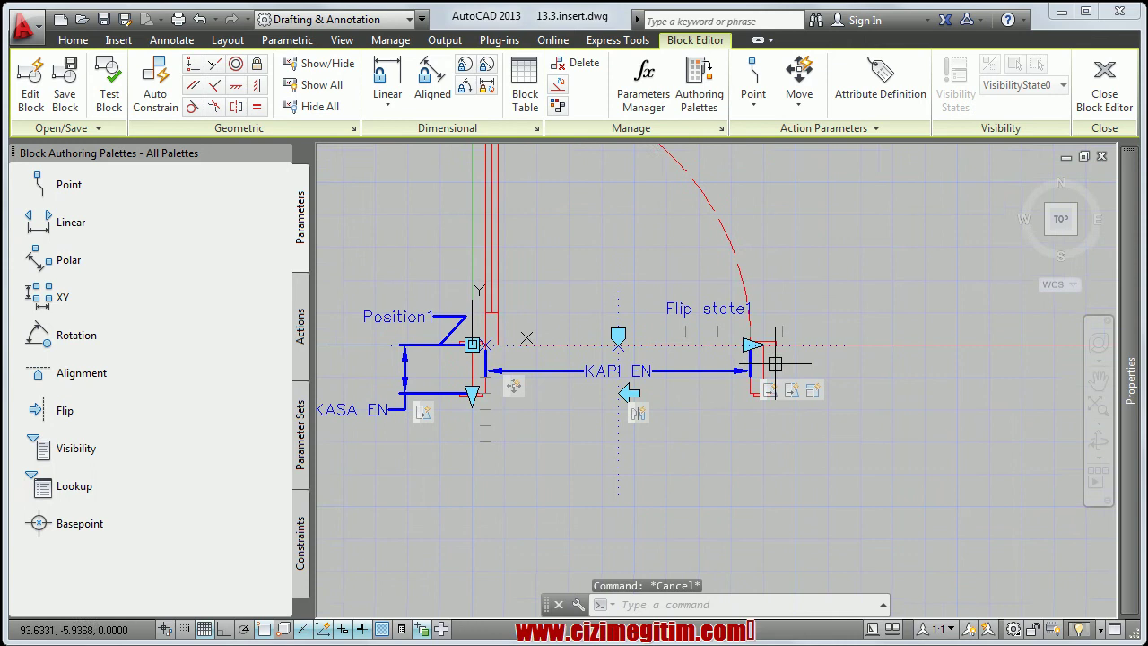
pyautogui.scroll(-1, 763, 359)
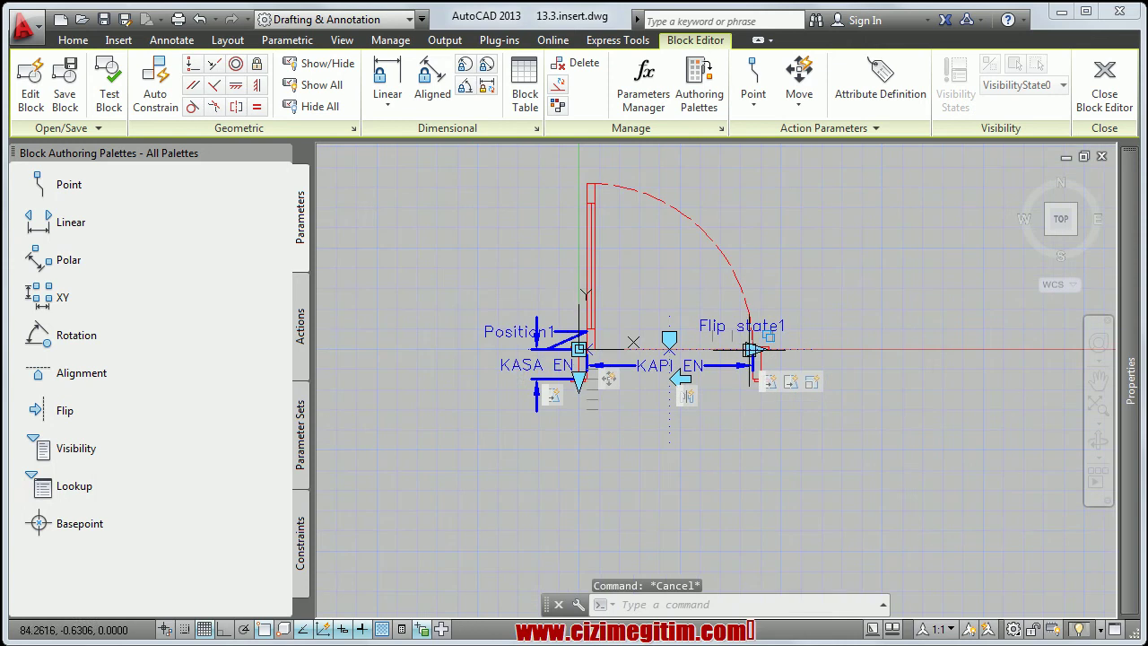
pyautogui.click(70, 83)
pyautogui.click(101, 85)
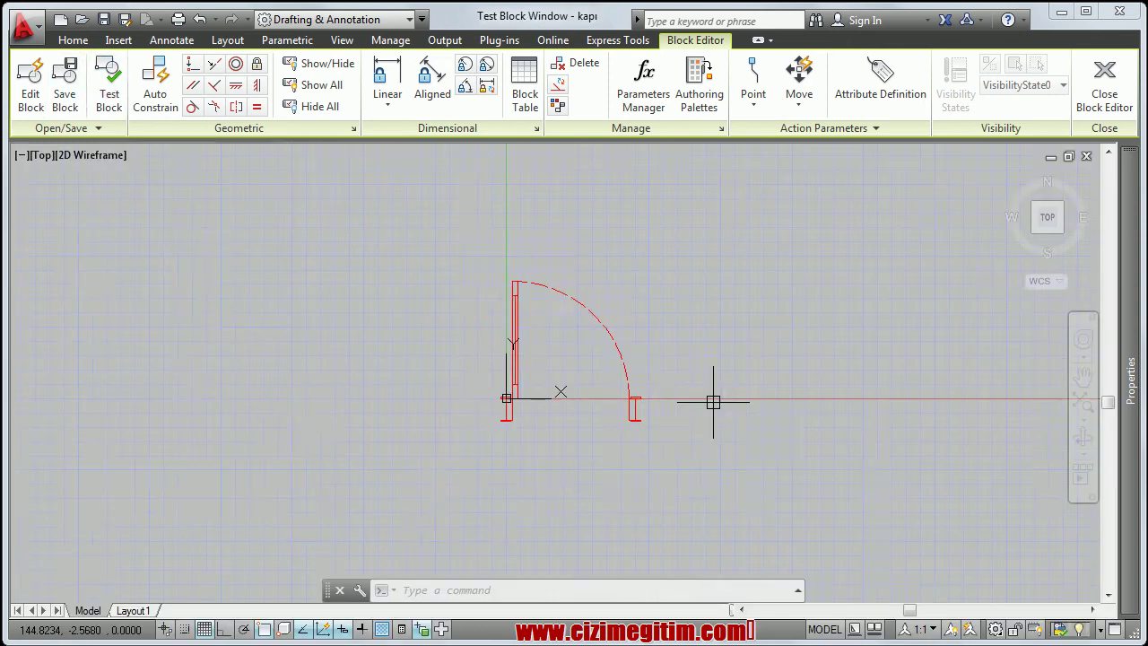
# Stretch the test door's frame depth and snap its width to a narrower listed value
pyautogui.click(328, 384)
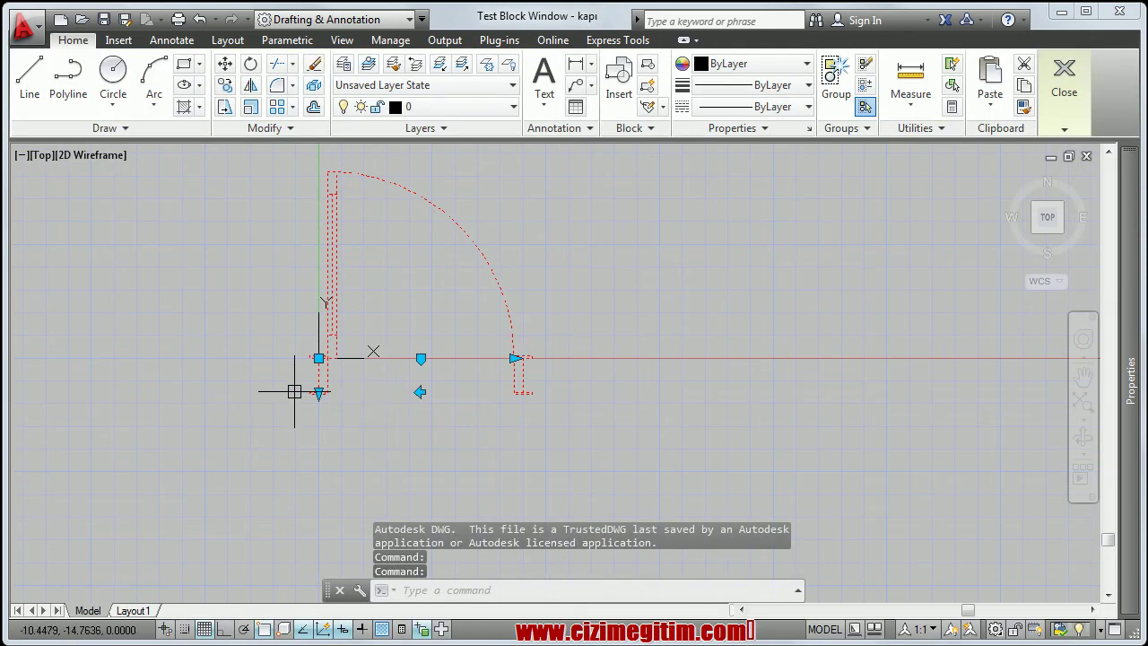
pyautogui.click(317, 392)
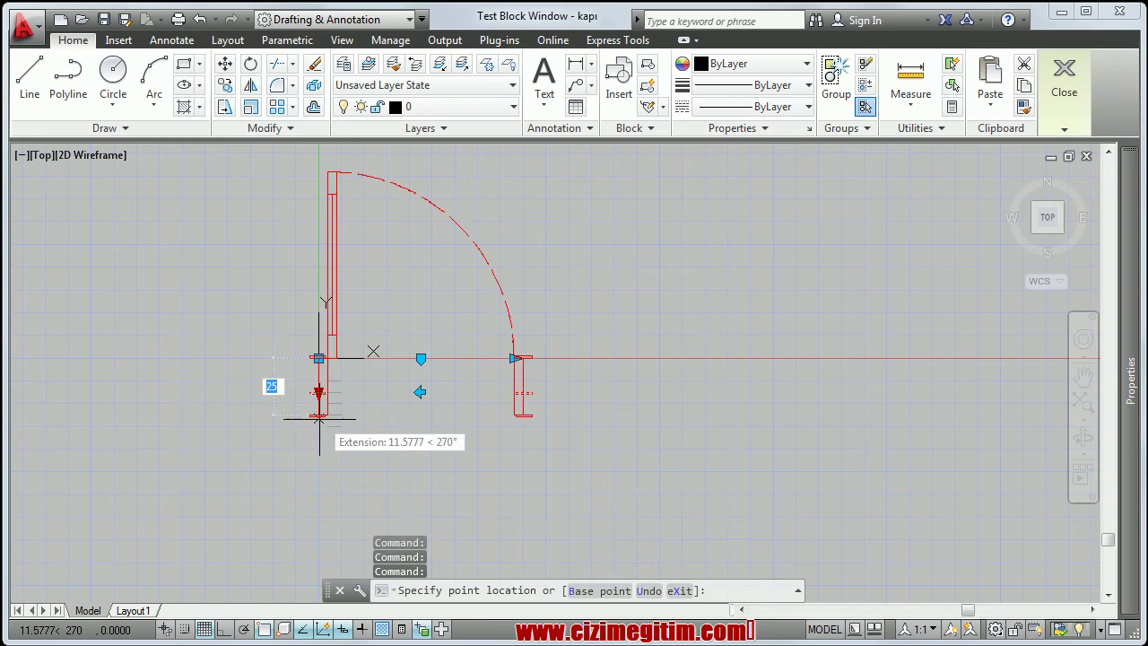
pyautogui.scroll(2, 317, 427)
pyautogui.scroll(2, 317, 427)
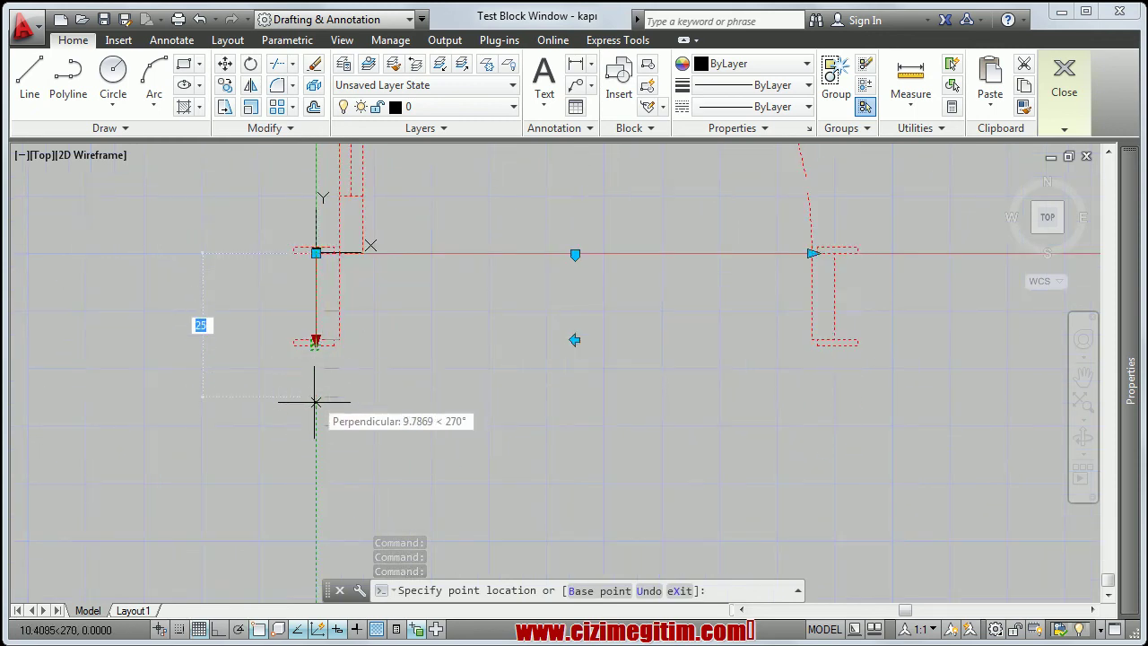
pyautogui.click(315, 428)
pyautogui.scroll(-2, 535, 380)
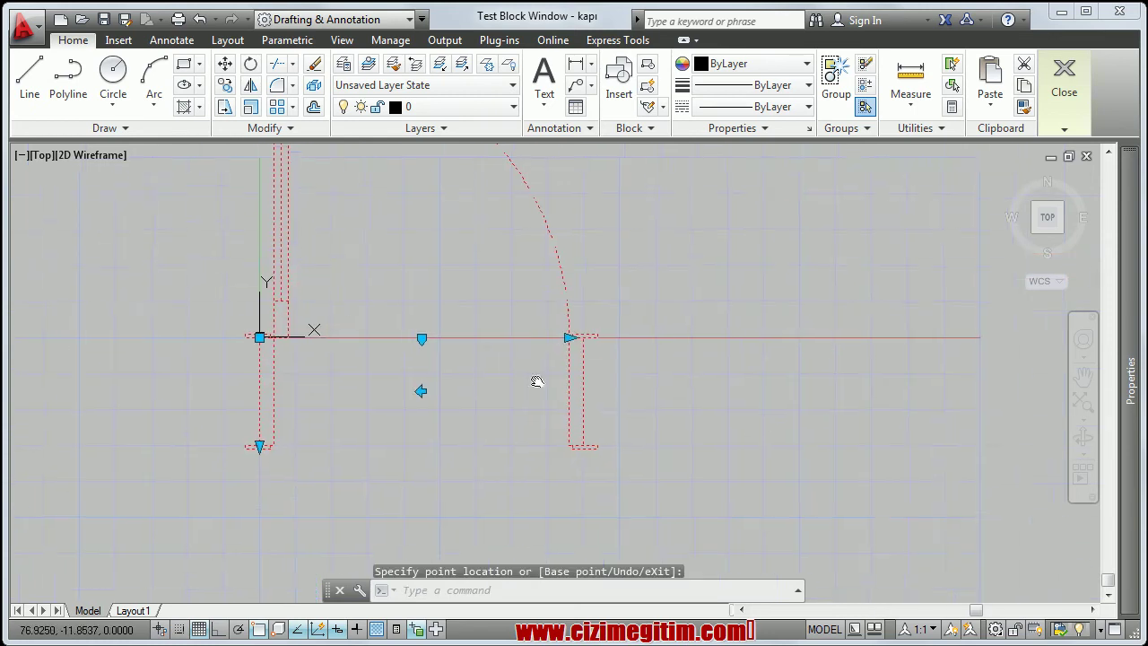
pyautogui.click(571, 339)
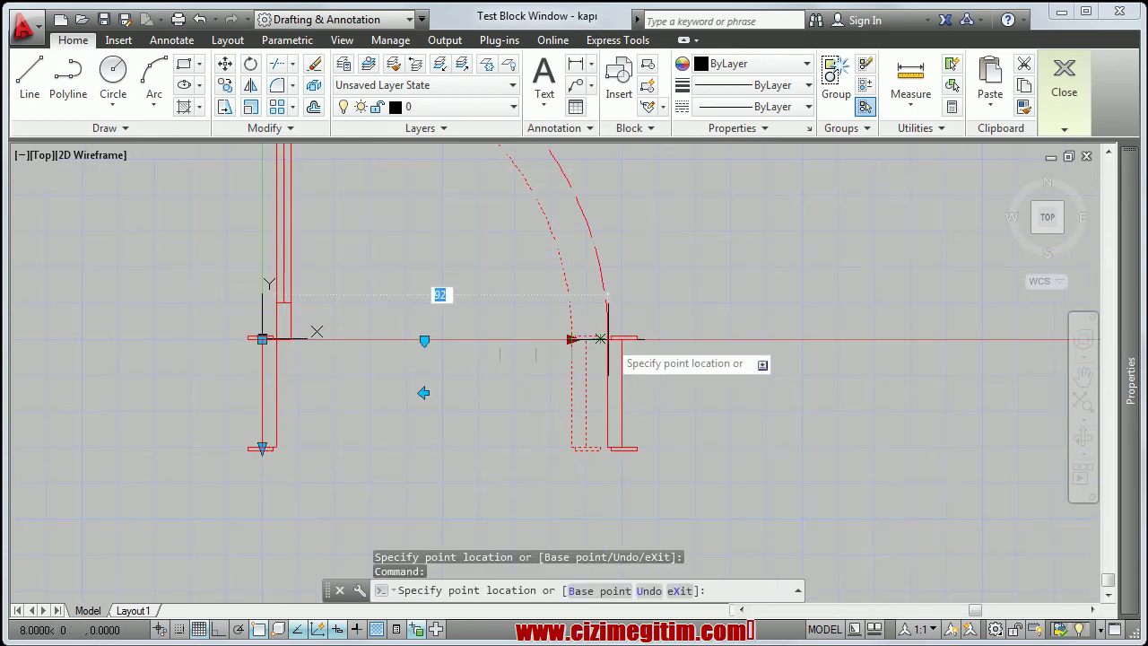
pyautogui.click(513, 345)
pyautogui.scroll(-3, 513, 345)
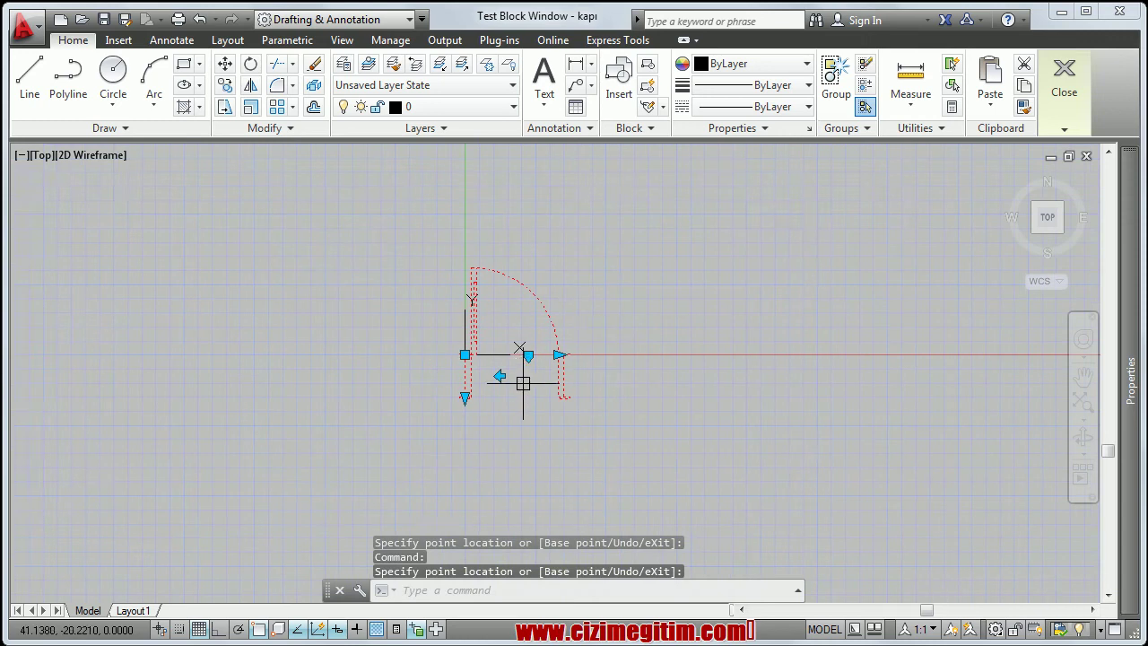
pyautogui.scroll(3, 520, 386)
# Close the test window and place a Lookup1 parameter above the door opening
pyautogui.click(1080, 184)
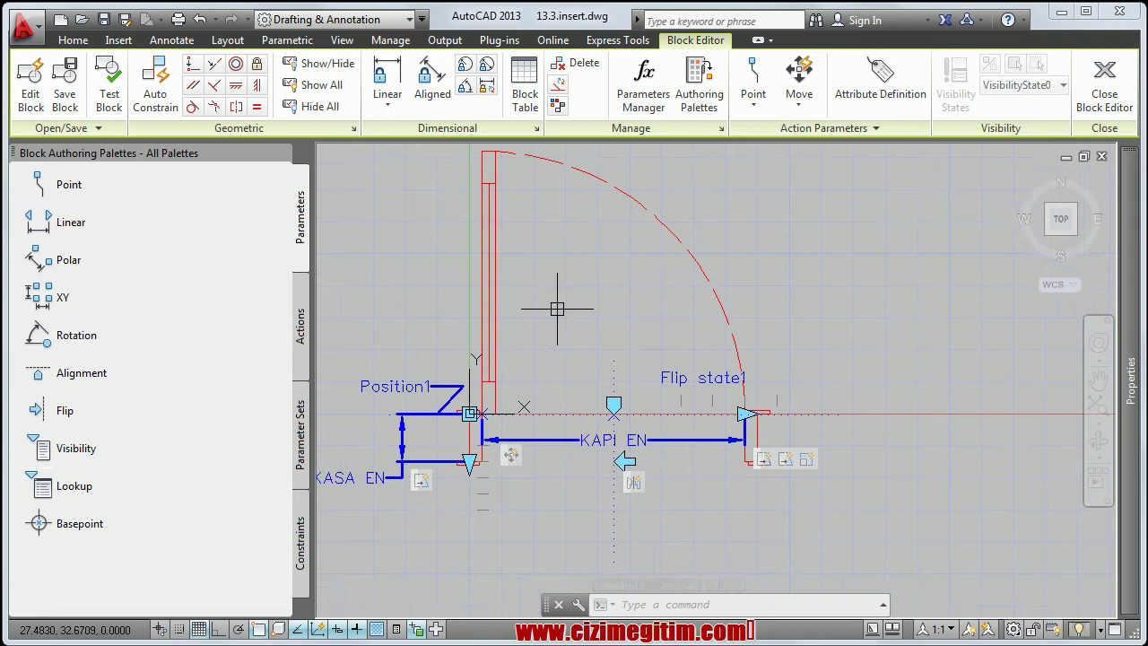
pyautogui.scroll(-3, 556, 312)
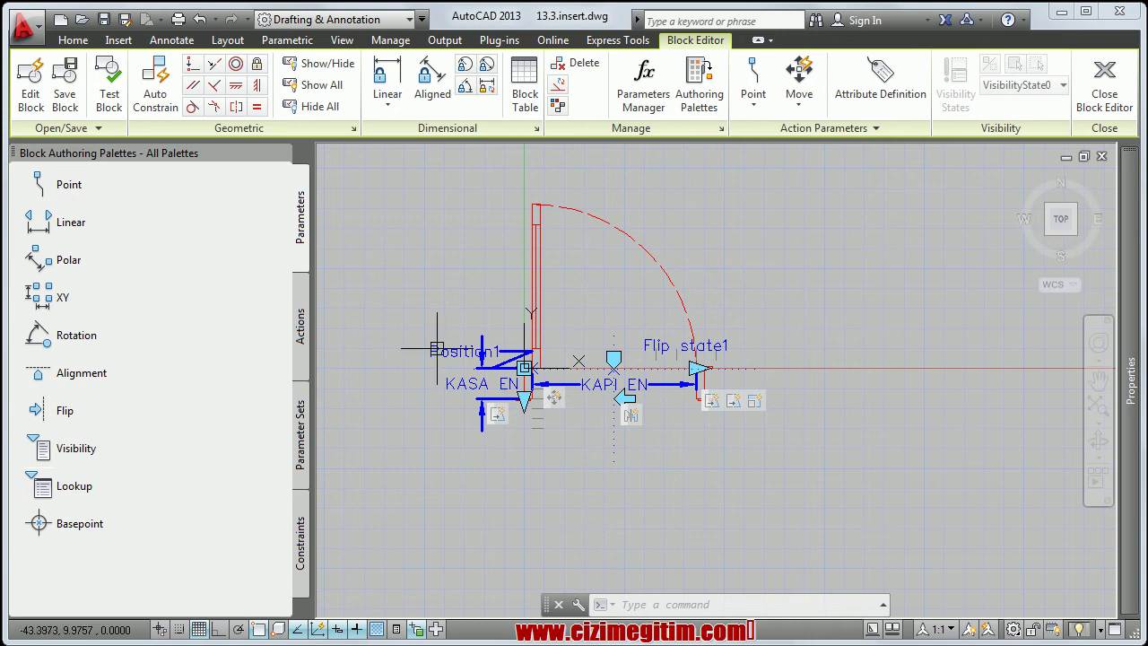
pyautogui.click(45, 488)
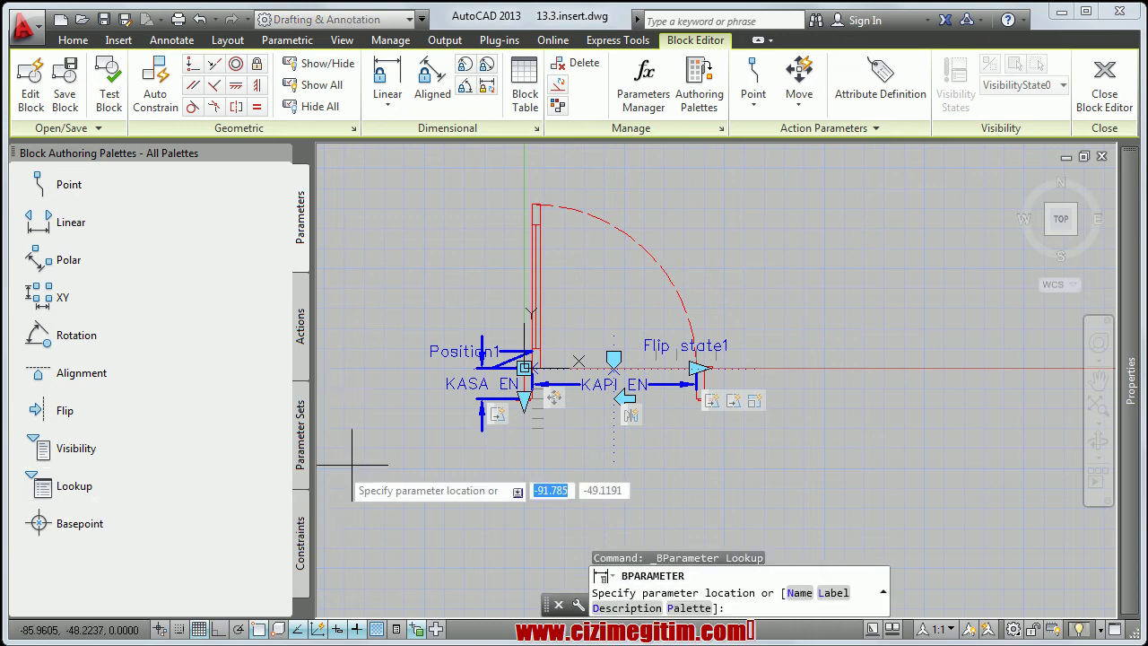
pyautogui.scroll(3, 563, 362)
pyautogui.moveTo(619, 307); pyautogui.dragTo(615, 328, button='middle')
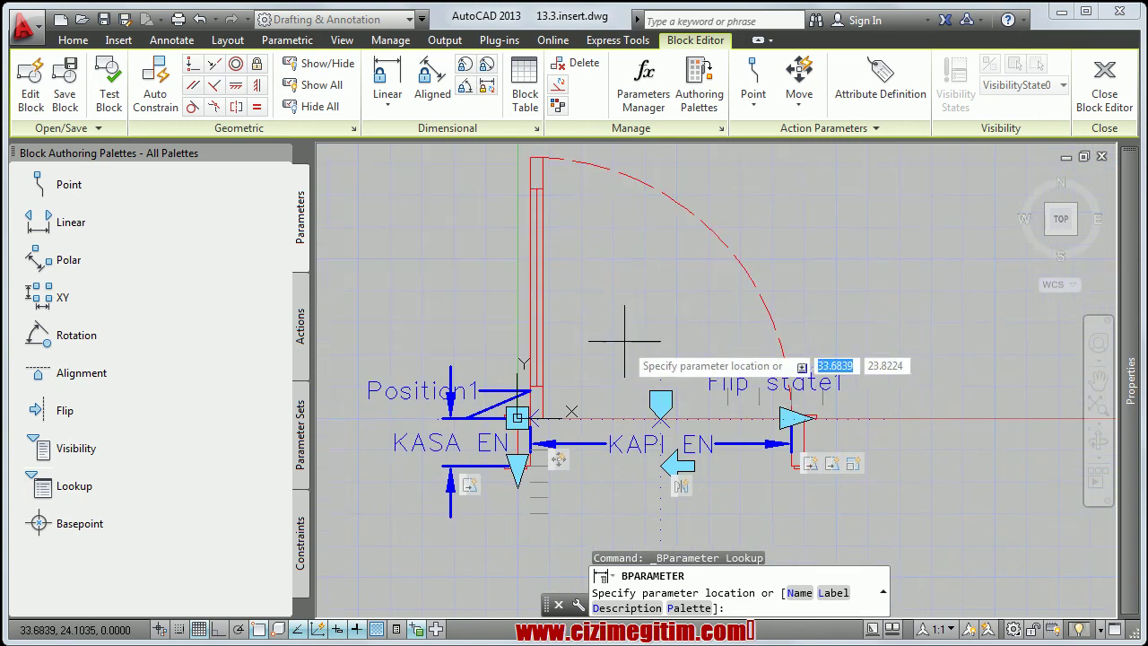
pyautogui.click(610, 320)
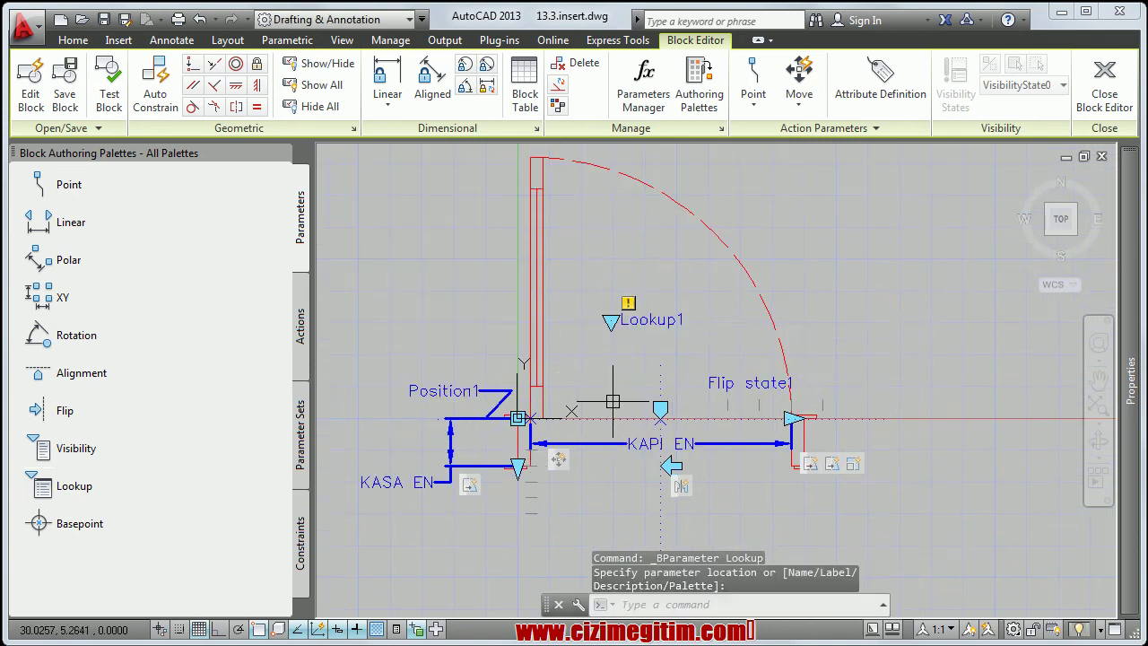
pyautogui.moveTo(610, 397); pyautogui.dragTo(609, 368, button='middle')
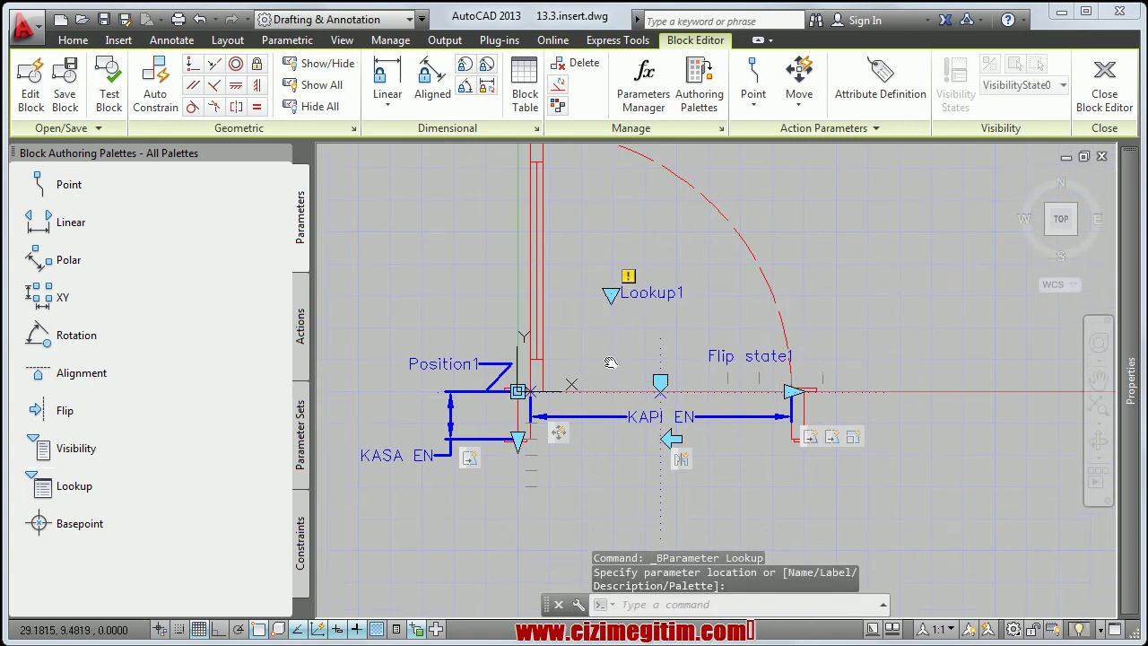
pyautogui.click(638, 292)
# Attach a Lookup2 action to Lookup1, opening its Property Lookup Table
pyautogui.press('Return')
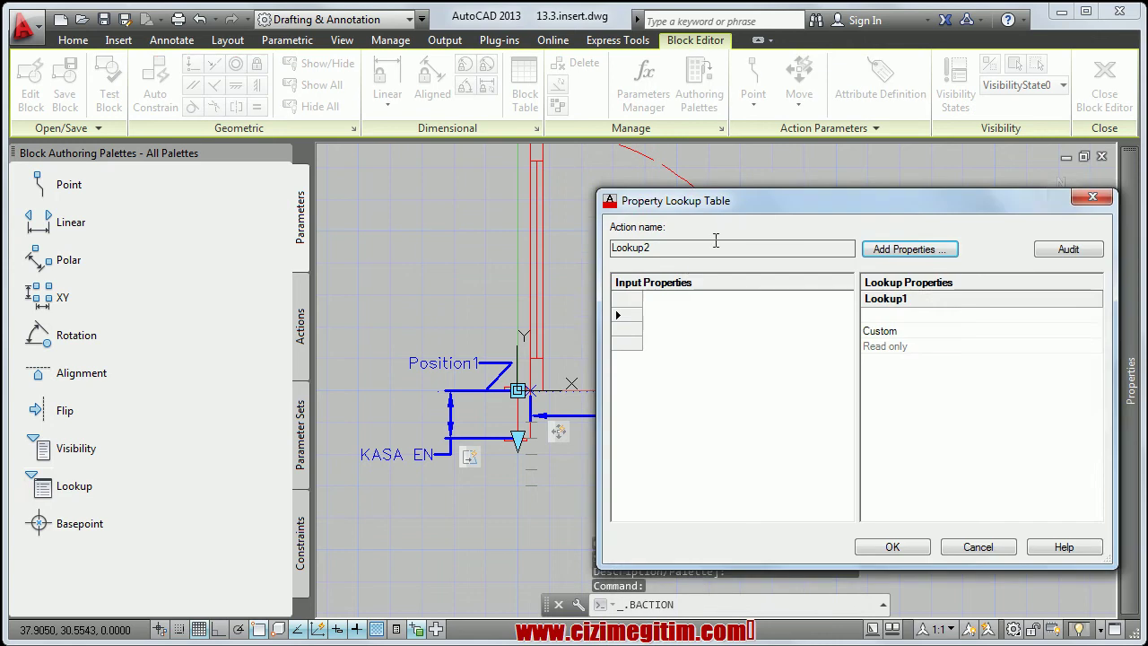
pyautogui.moveTo(755, 211); pyautogui.dragTo(639, 213)
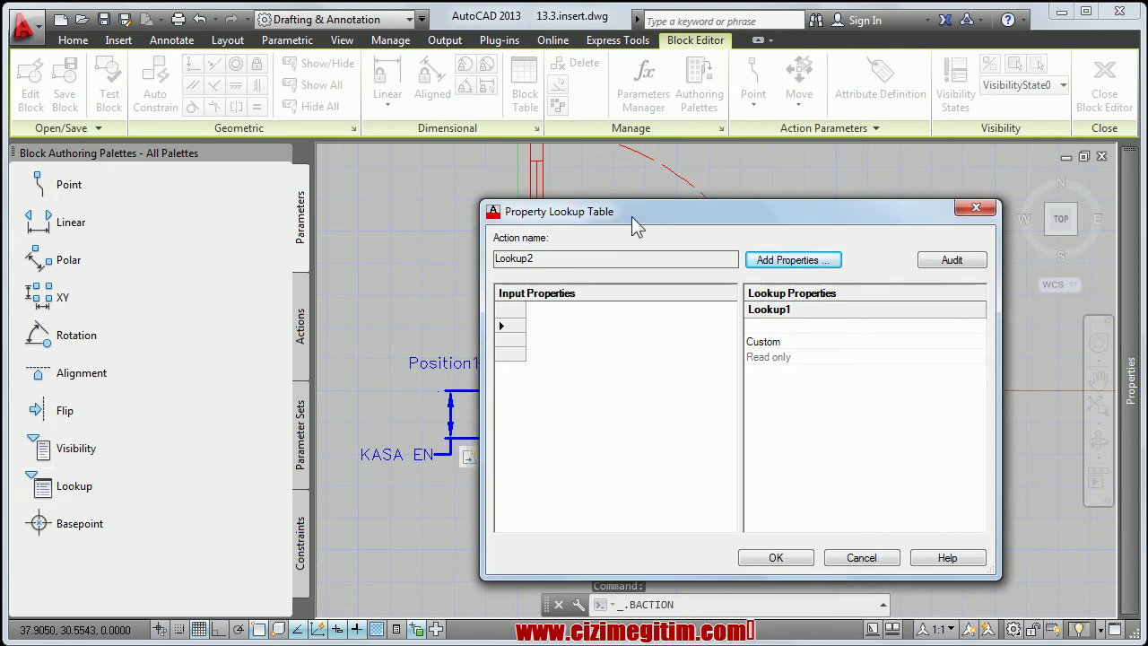
pyautogui.moveTo(711, 221); pyautogui.dragTo(715, 201)
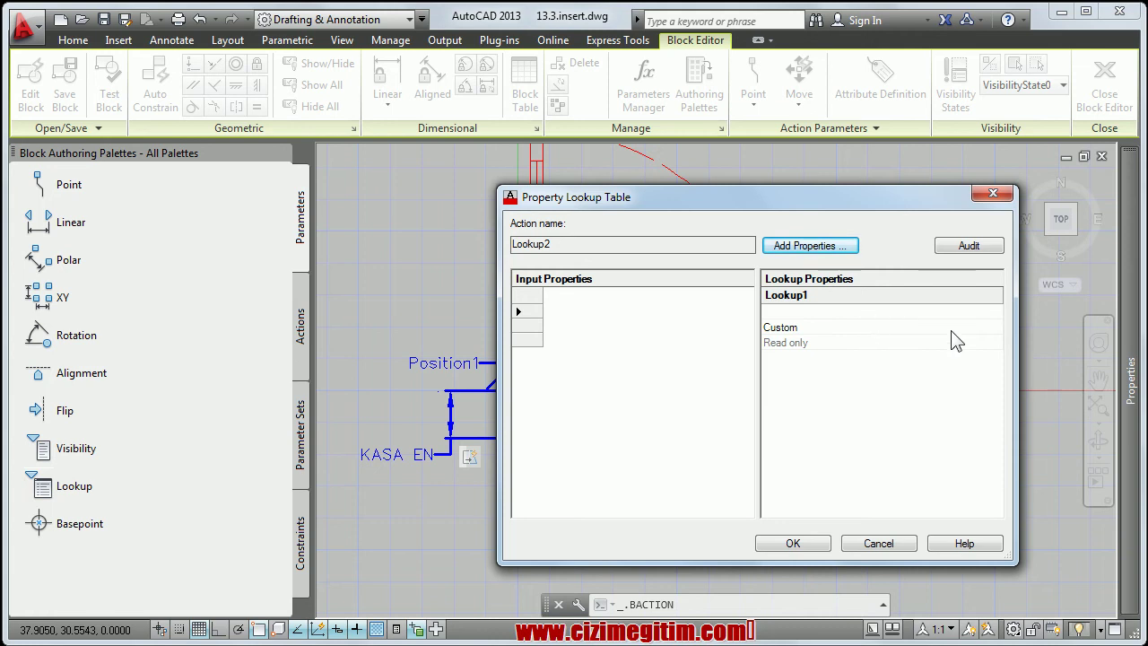
# Add KAPI EN as the input property column of the lookup table
pyautogui.click(806, 252)
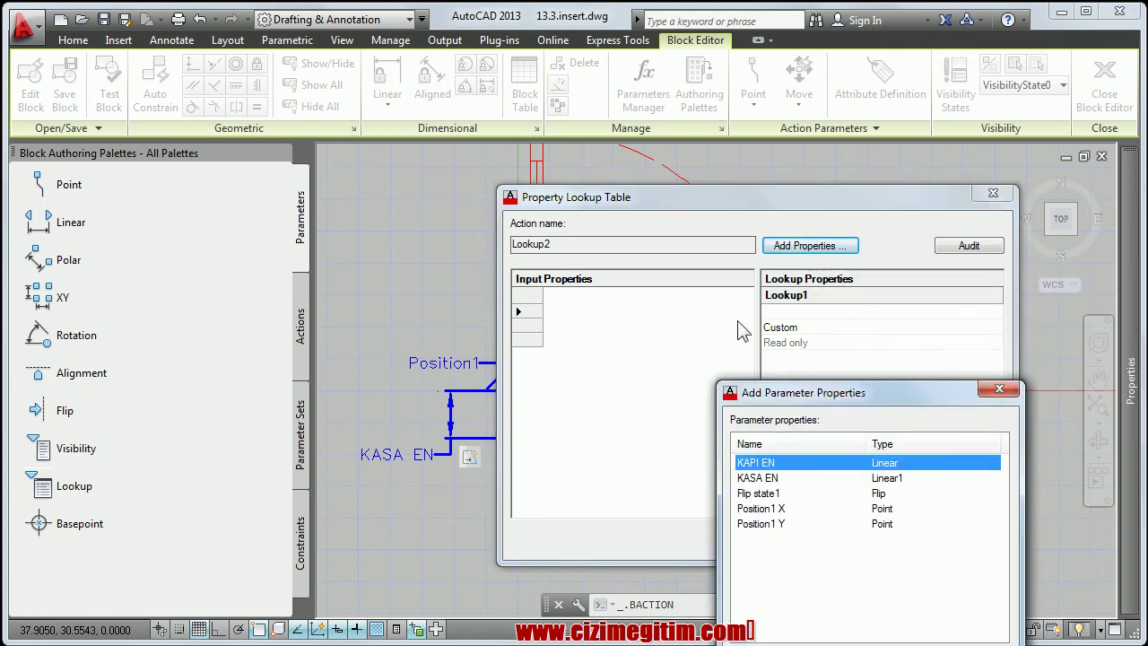
pyautogui.moveTo(794, 397); pyautogui.dragTo(760, 208)
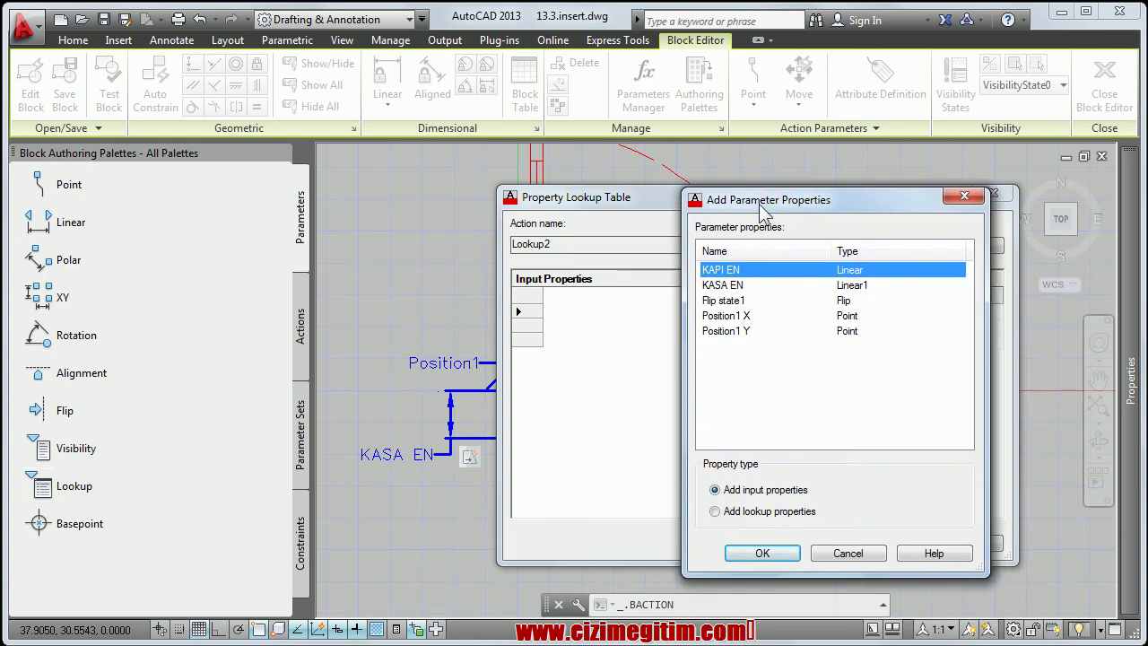
pyautogui.click(750, 287)
pyautogui.click(750, 272)
pyautogui.click(761, 553)
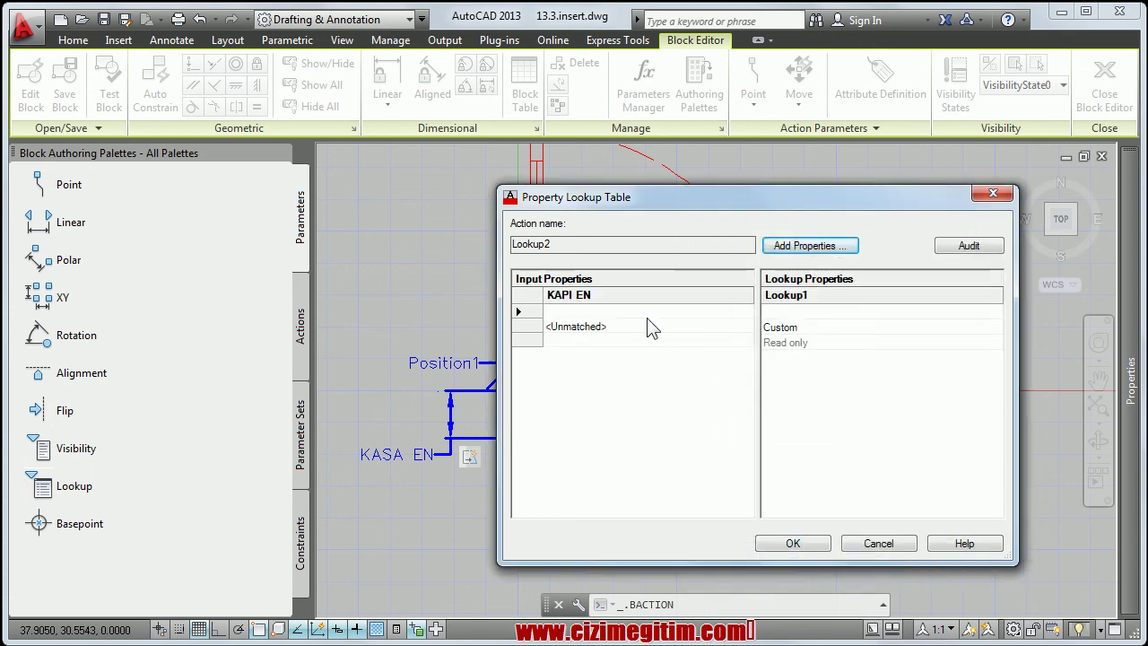
# Set the first two KAPI EN input rows of Lookup1 to 62 and 72
pyautogui.click(634, 311)
pyautogui.click(635, 309)
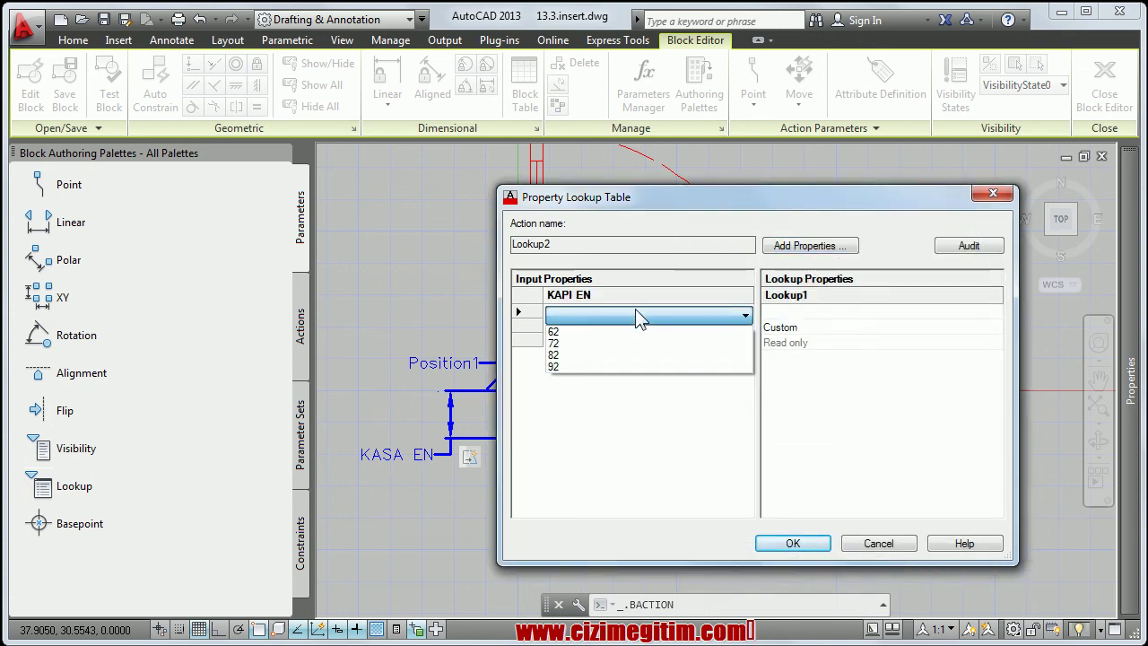
pyautogui.click(616, 314)
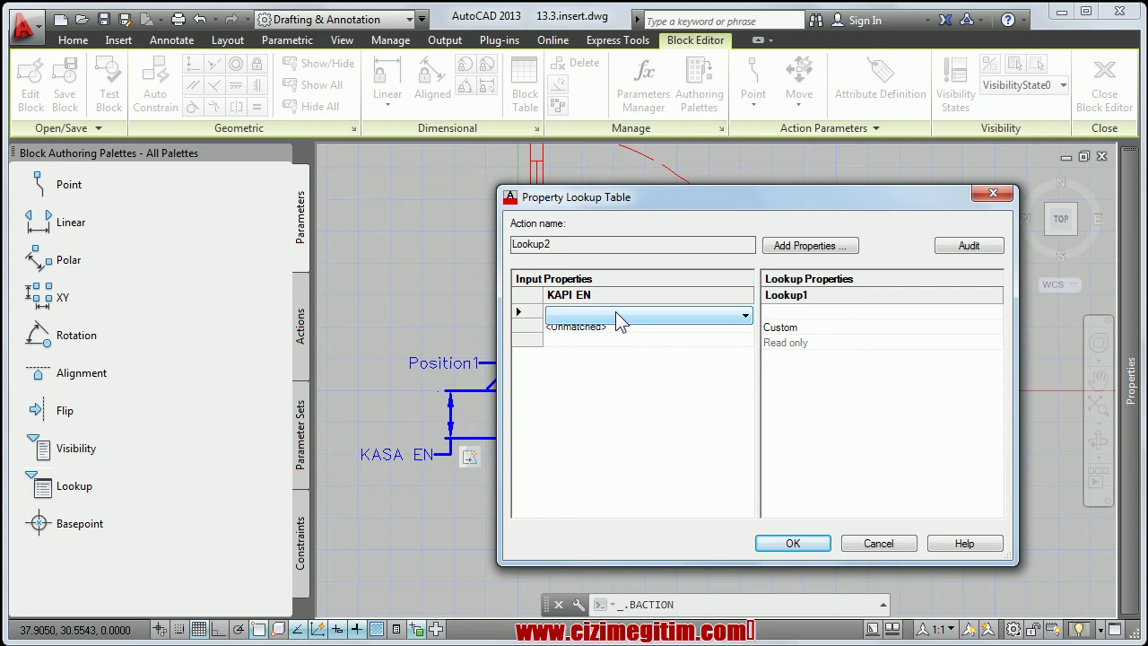
pyautogui.click(616, 311)
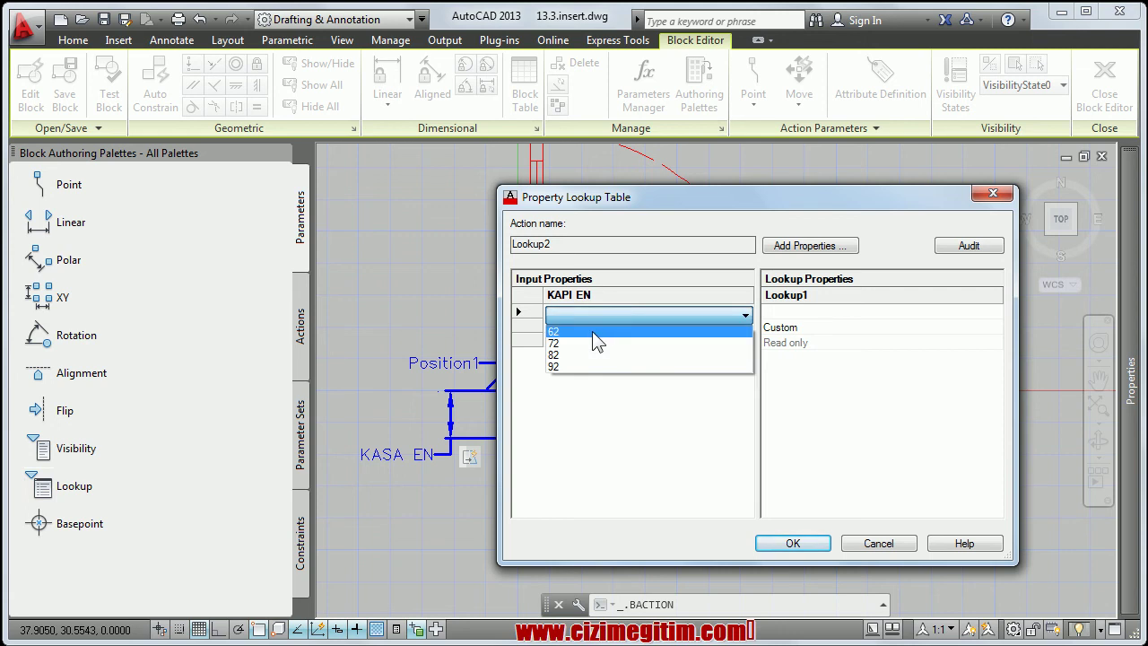
pyautogui.click(596, 332)
pyautogui.write('70 lik')
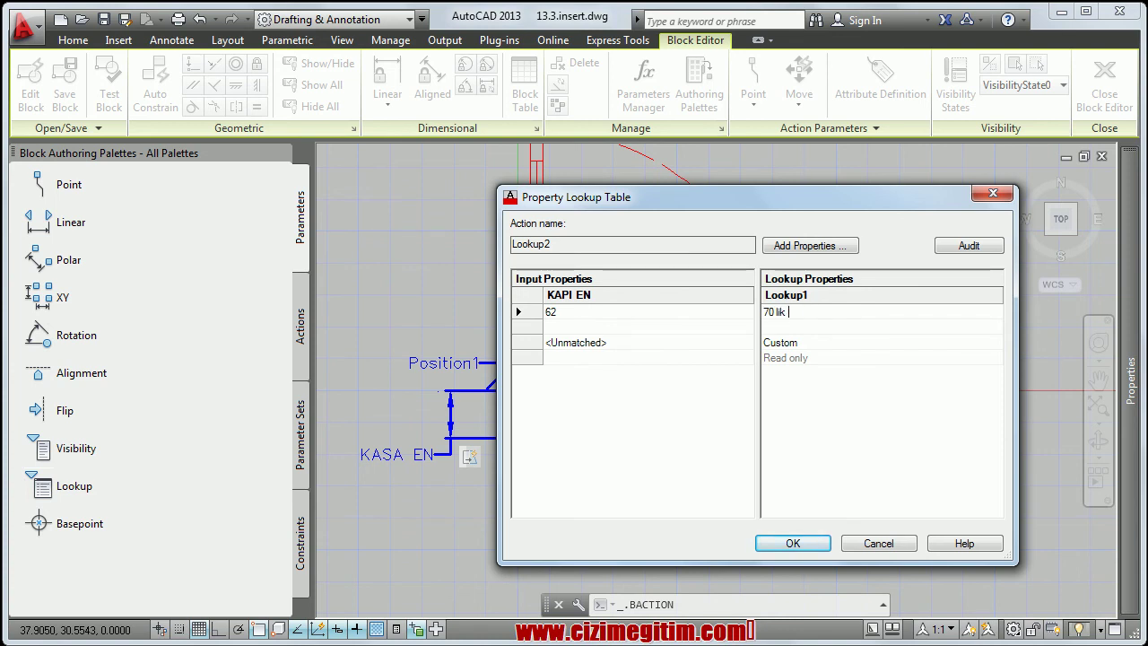
pyautogui.click(642, 328)
pyautogui.click(642, 331)
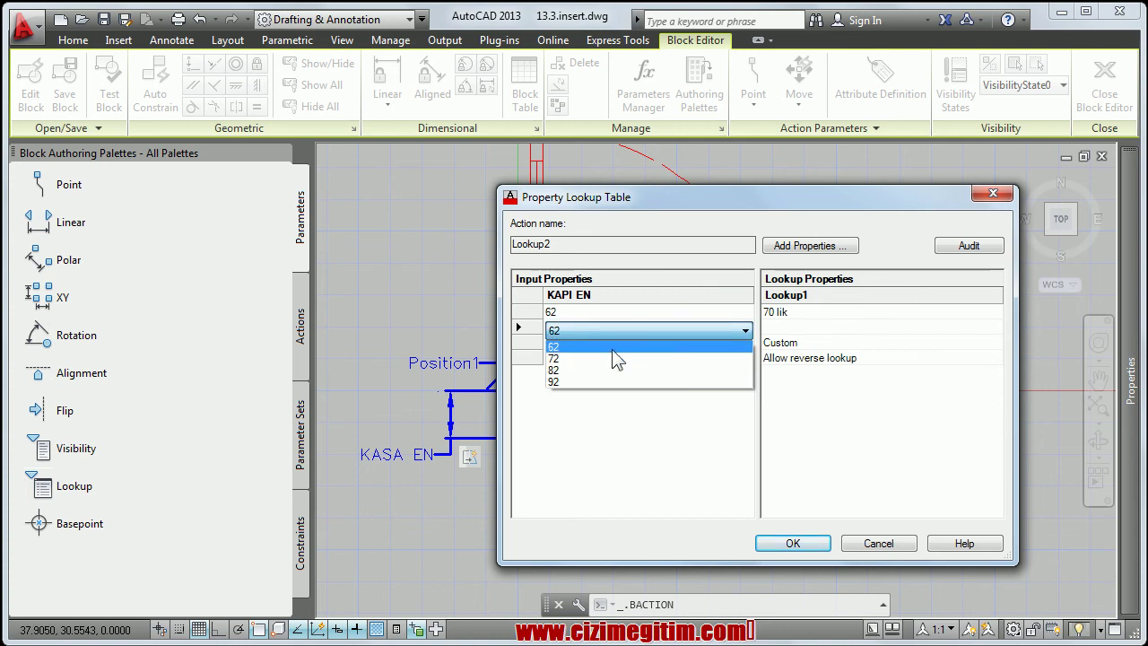
pyautogui.click(617, 359)
pyautogui.click(780, 327)
pyautogui.write('80 lik')
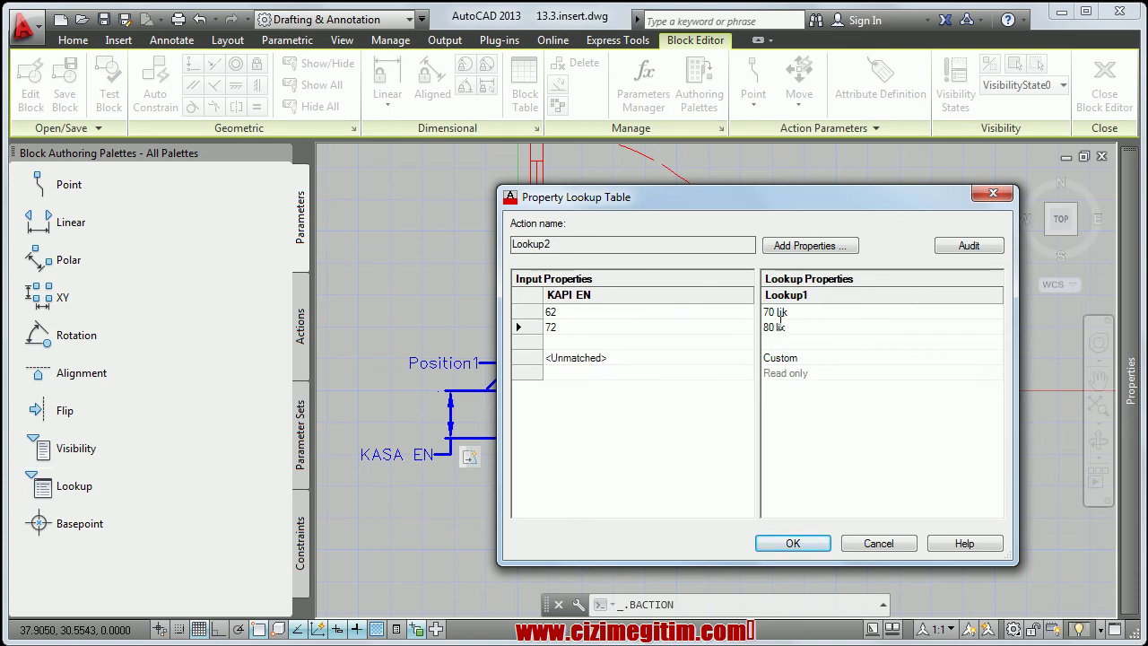
# Add KAPI EN rows 82 and 92 with lookup values 90 lik and 100 luk, and accept the table
pyautogui.click(623, 344)
pyautogui.click(623, 340)
pyautogui.click(602, 373)
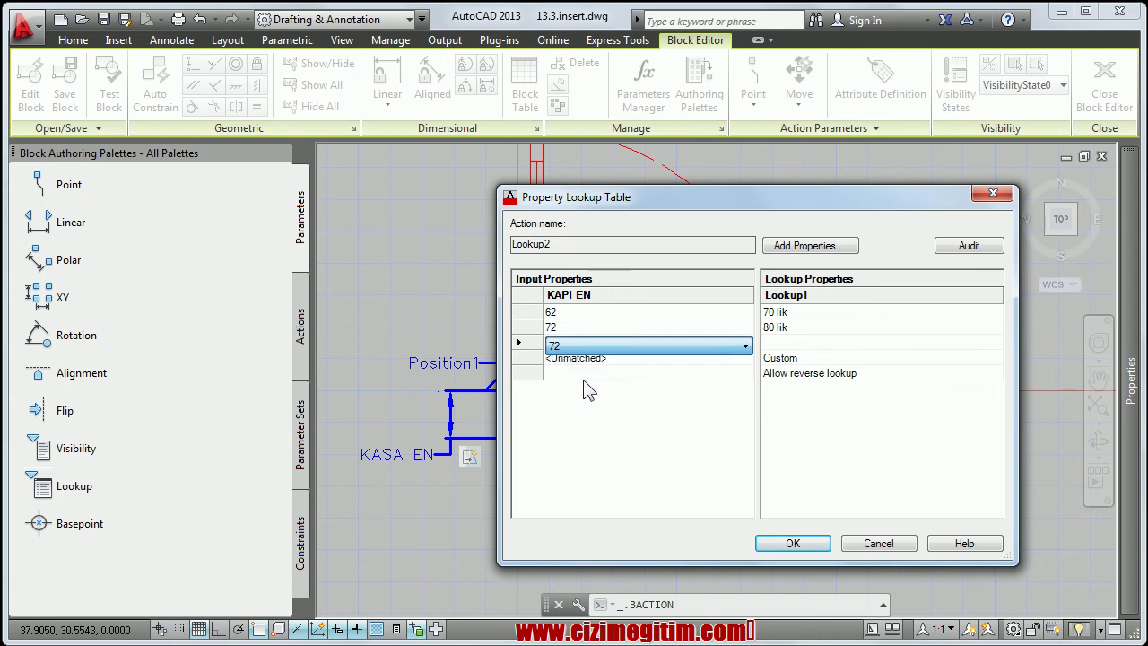
pyautogui.click(597, 351)
pyautogui.click(583, 386)
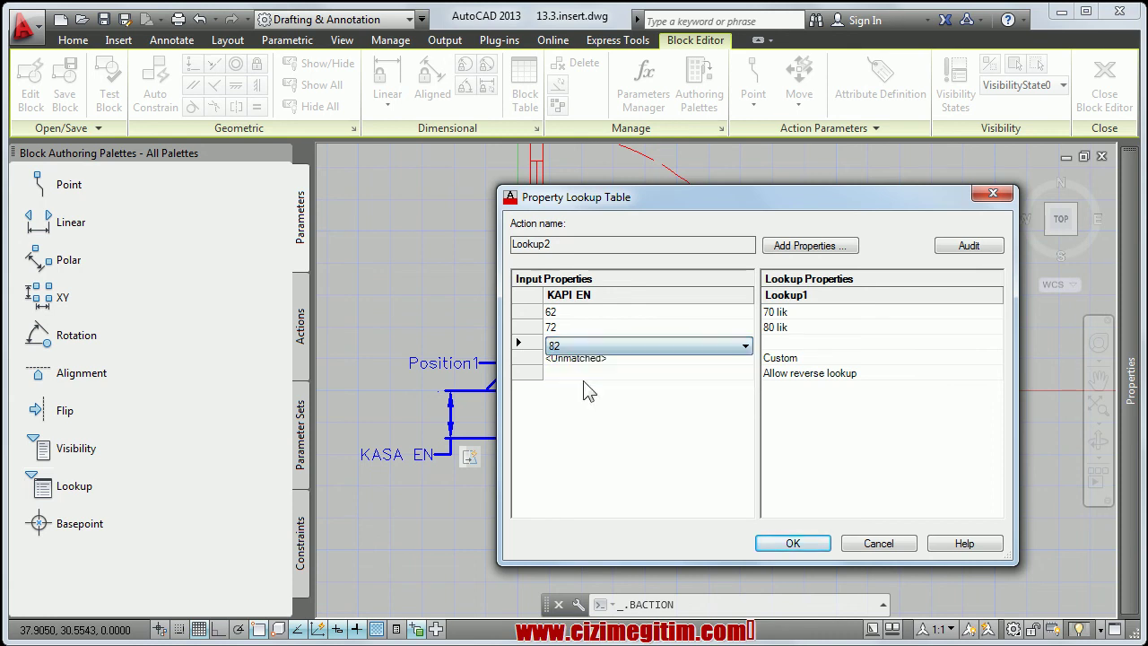
pyautogui.click(808, 343)
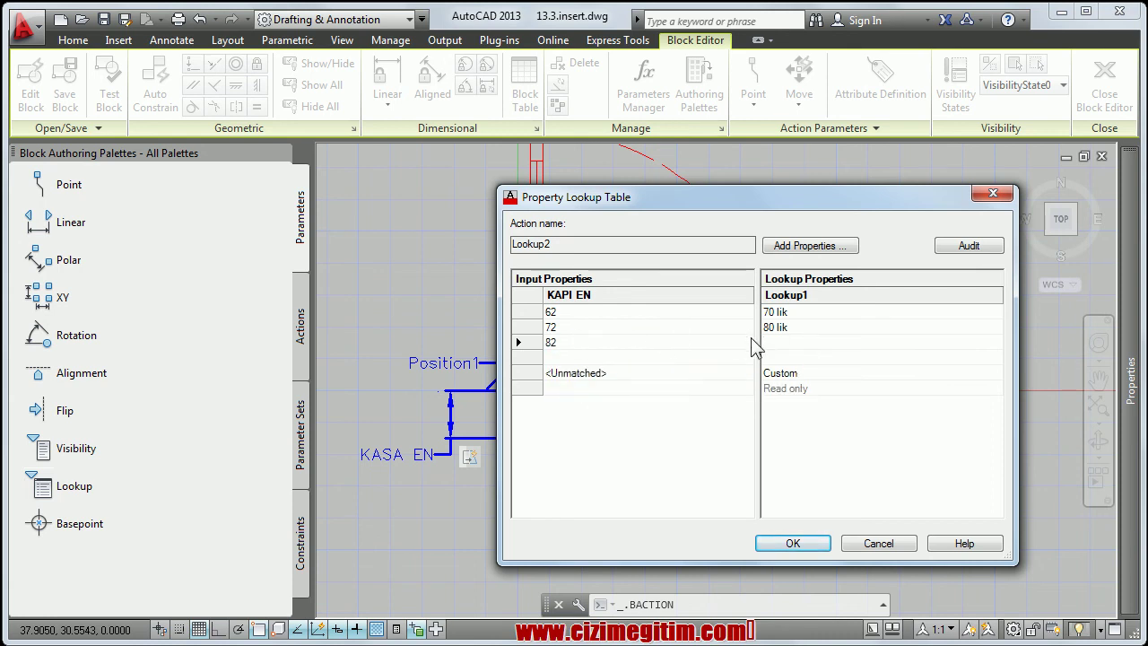
pyautogui.write('90 lik')
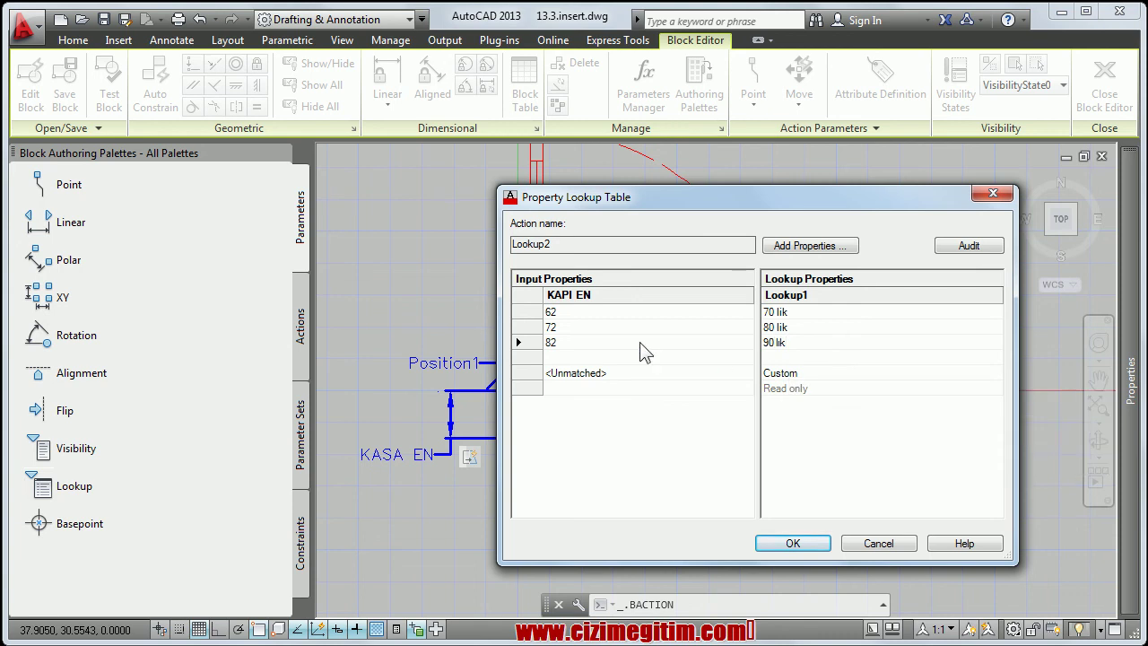
pyautogui.click(626, 357)
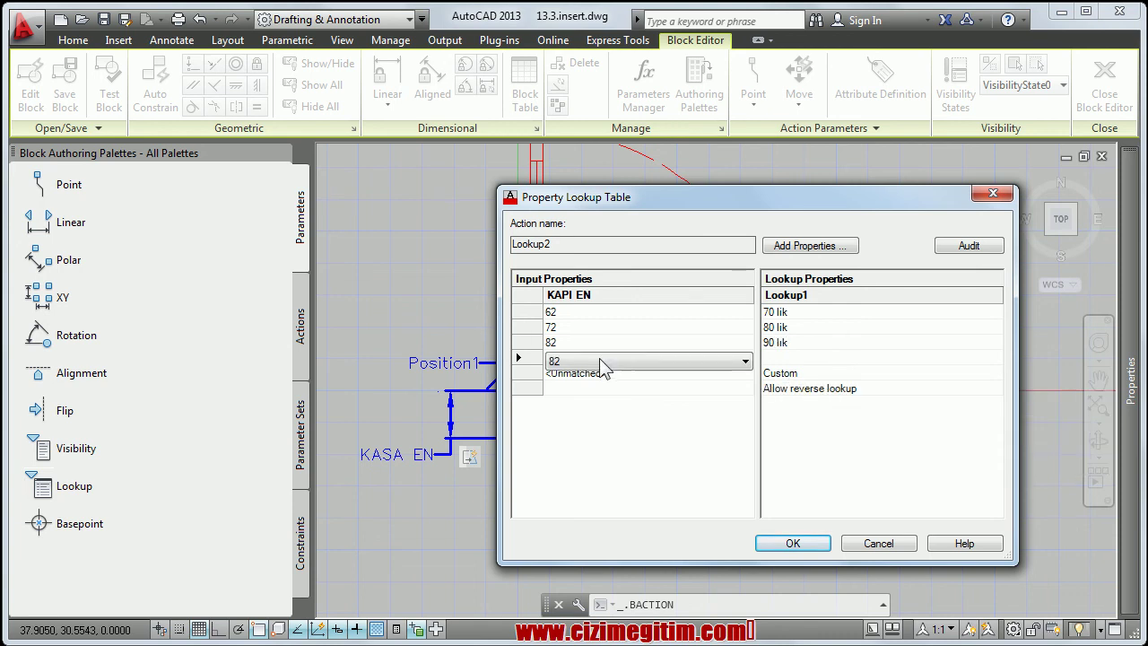
pyautogui.click(603, 362)
pyautogui.click(581, 412)
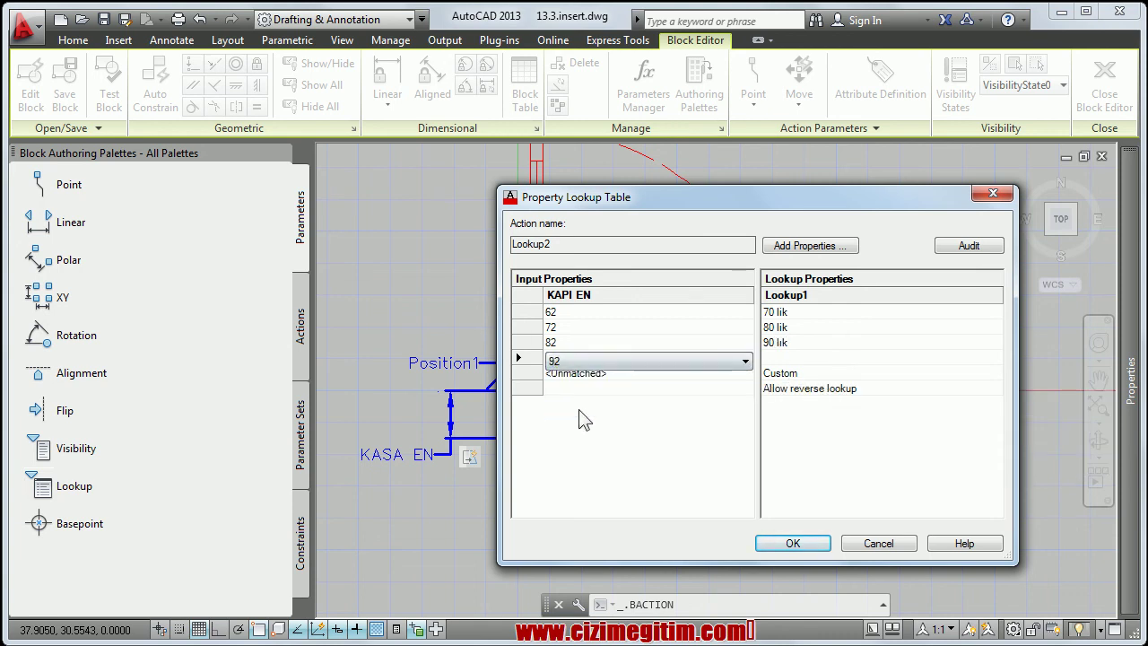
pyautogui.click(792, 357)
pyautogui.write('100 luk')
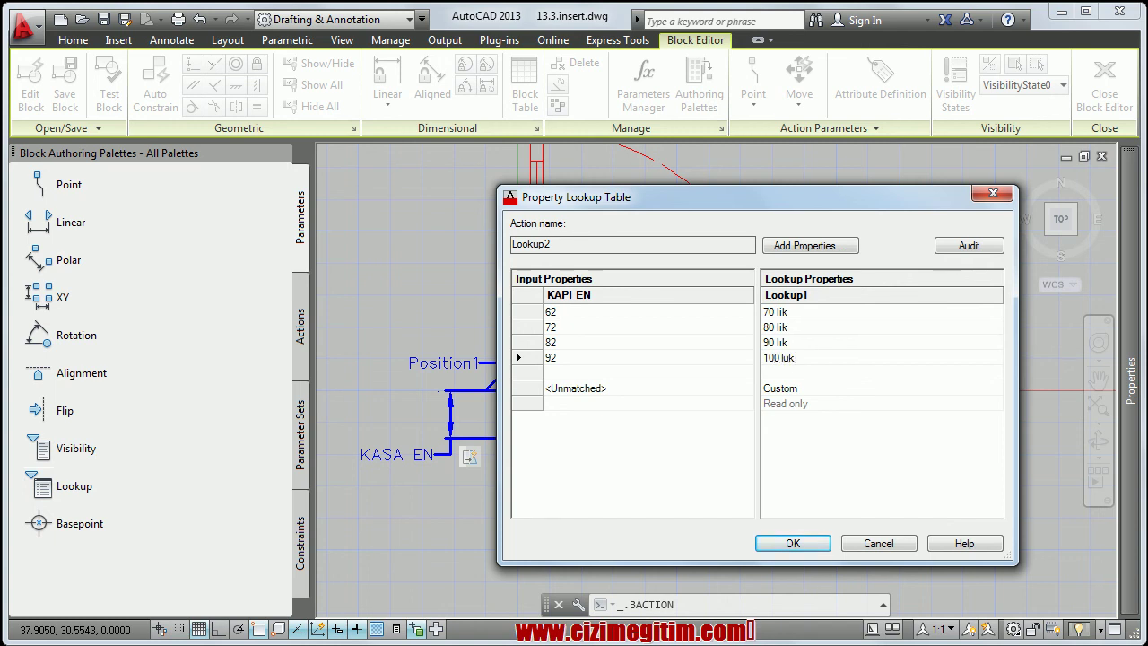
pyautogui.click(793, 542)
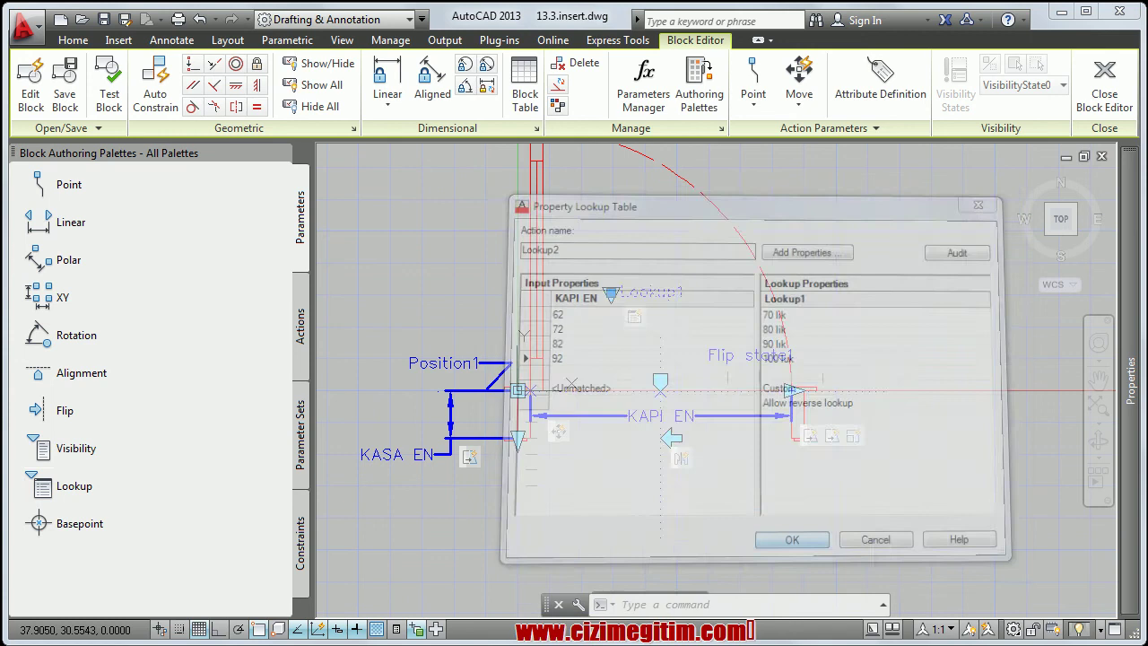
pyautogui.scroll(-2, 583, 377)
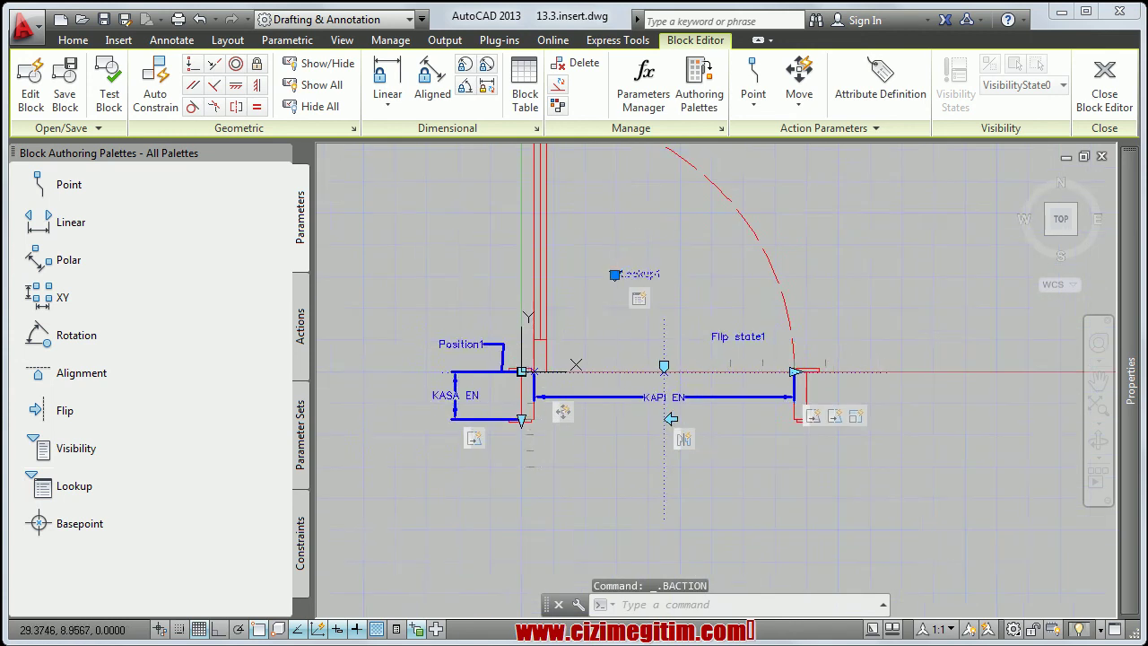
pyautogui.press('Escape')
pyautogui.moveTo(619, 337); pyautogui.dragTo(613, 354, button='middle')
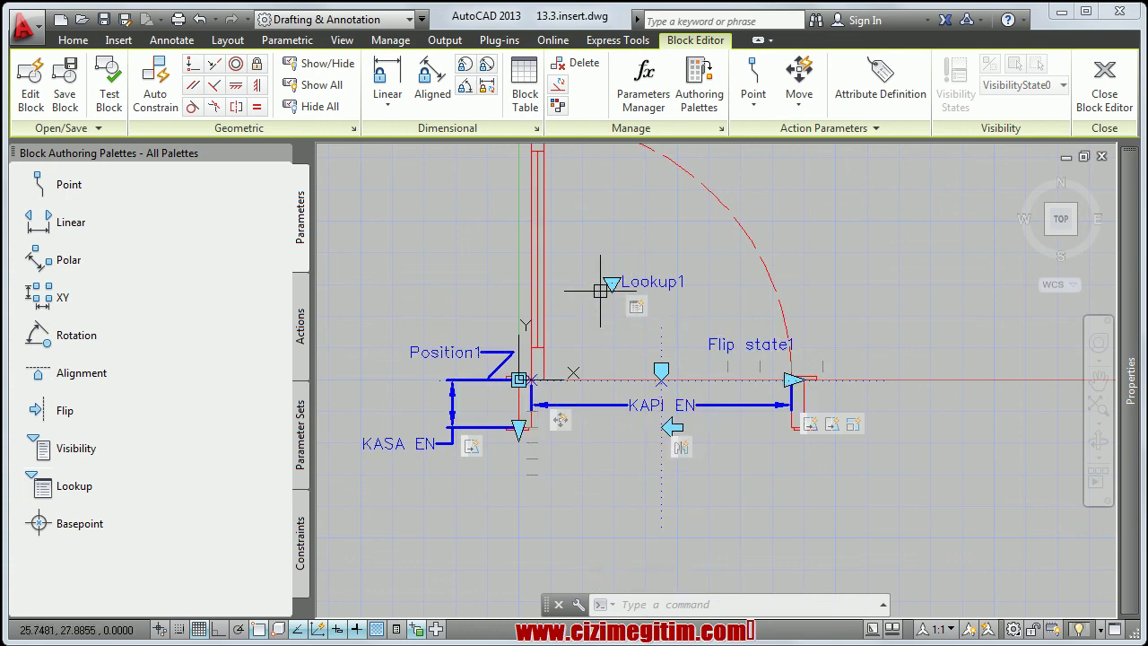
pyautogui.moveTo(654, 326); pyautogui.dragTo(538, 330, button='middle')
pyautogui.scroll(2, 610, 338)
pyautogui.moveTo(609, 339); pyautogui.dragTo(708, 332, button='middle')
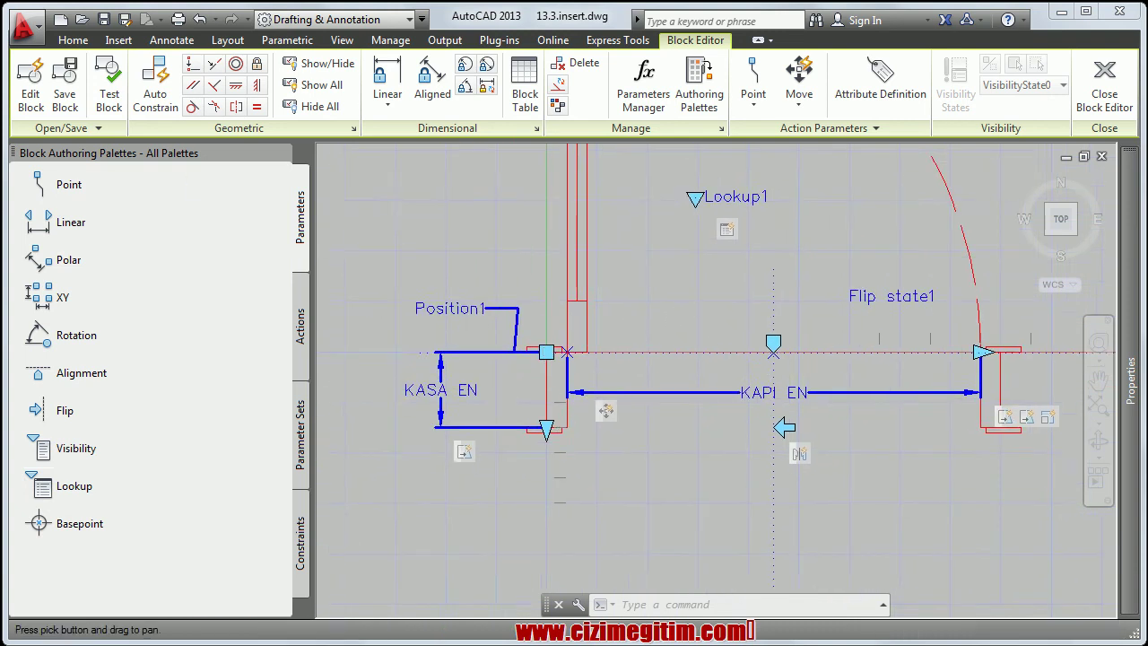
pyautogui.scroll(-2, 598, 329)
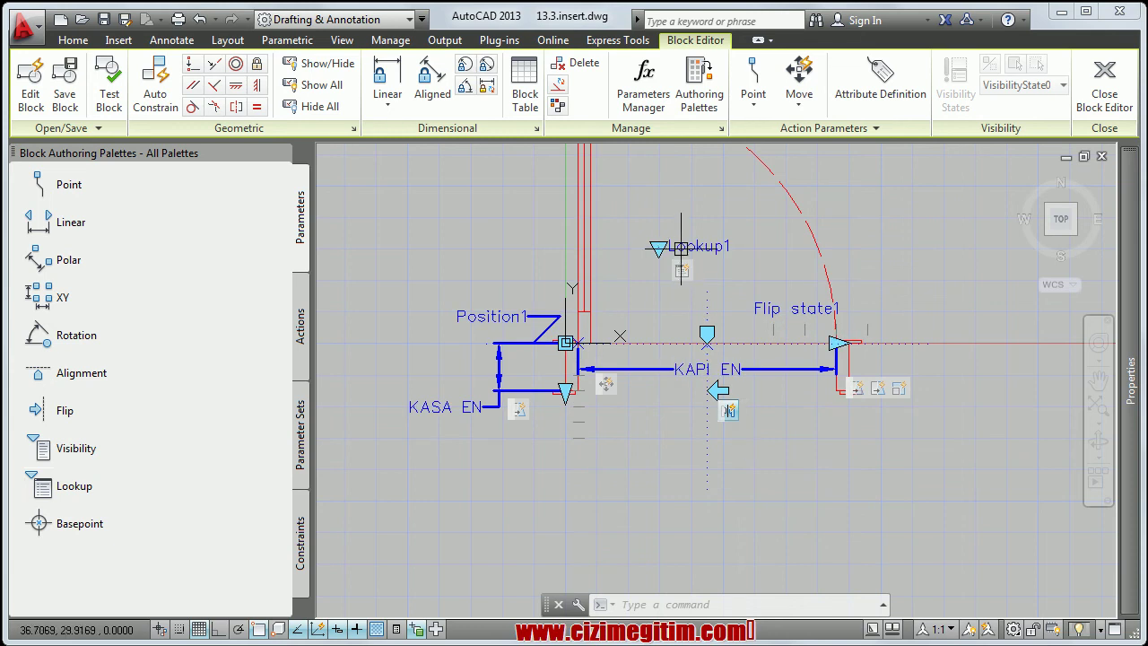
# Add Lookup1 to the flip action's selection set
pyautogui.rightClick(730, 410)
pyautogui.moveTo(808, 451)
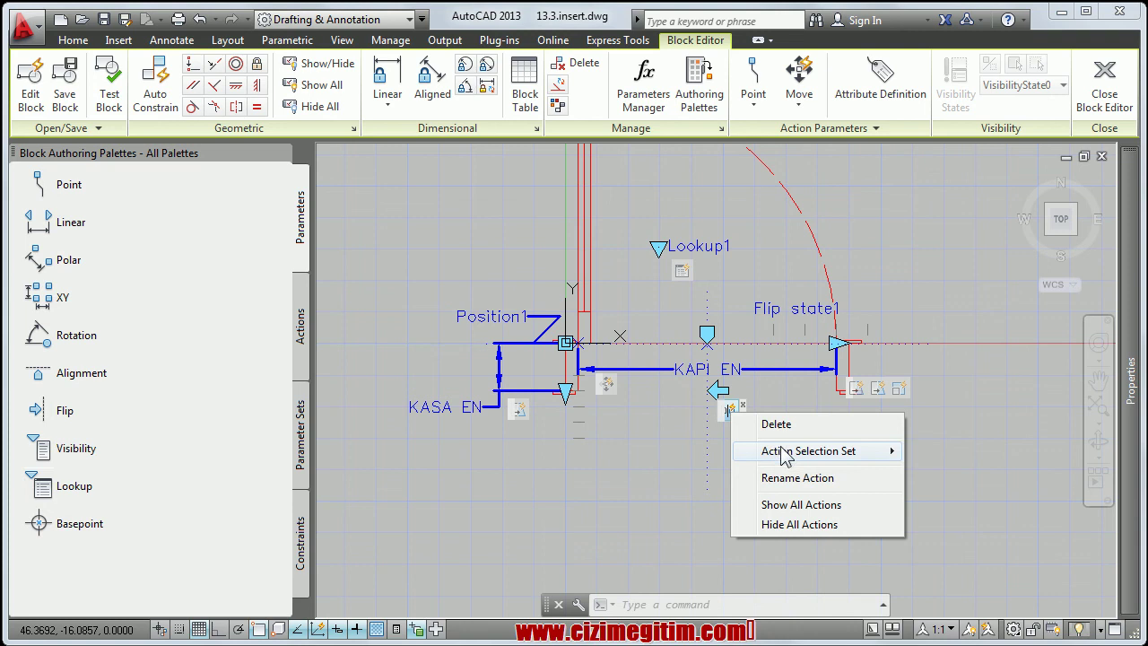
pyautogui.click(955, 471)
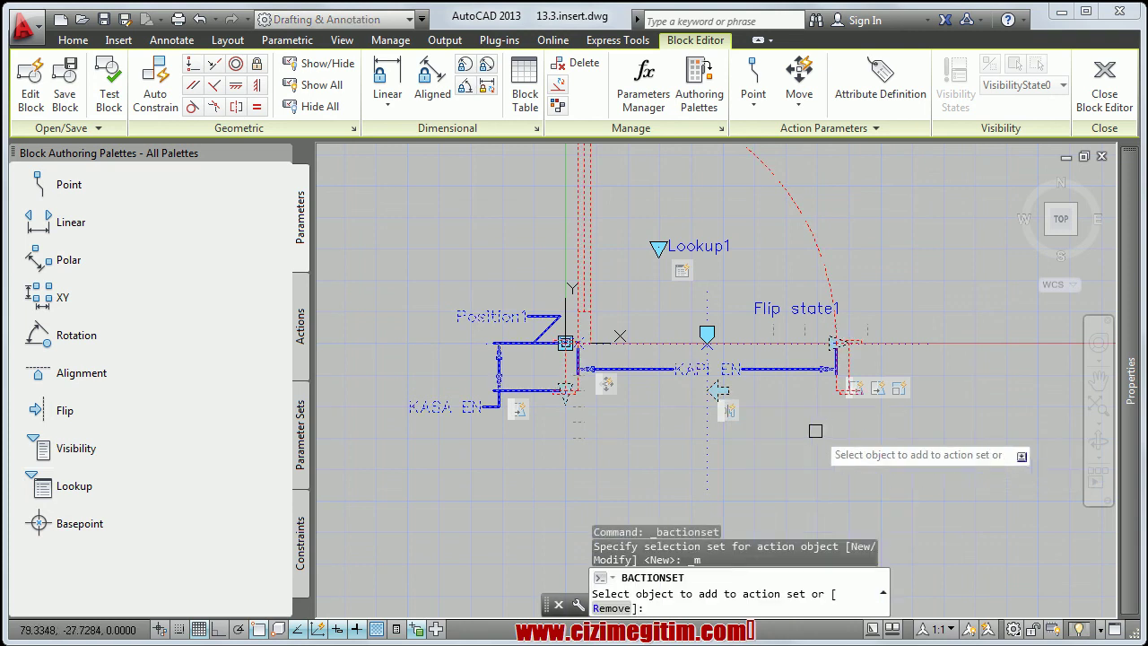
pyautogui.click(678, 240)
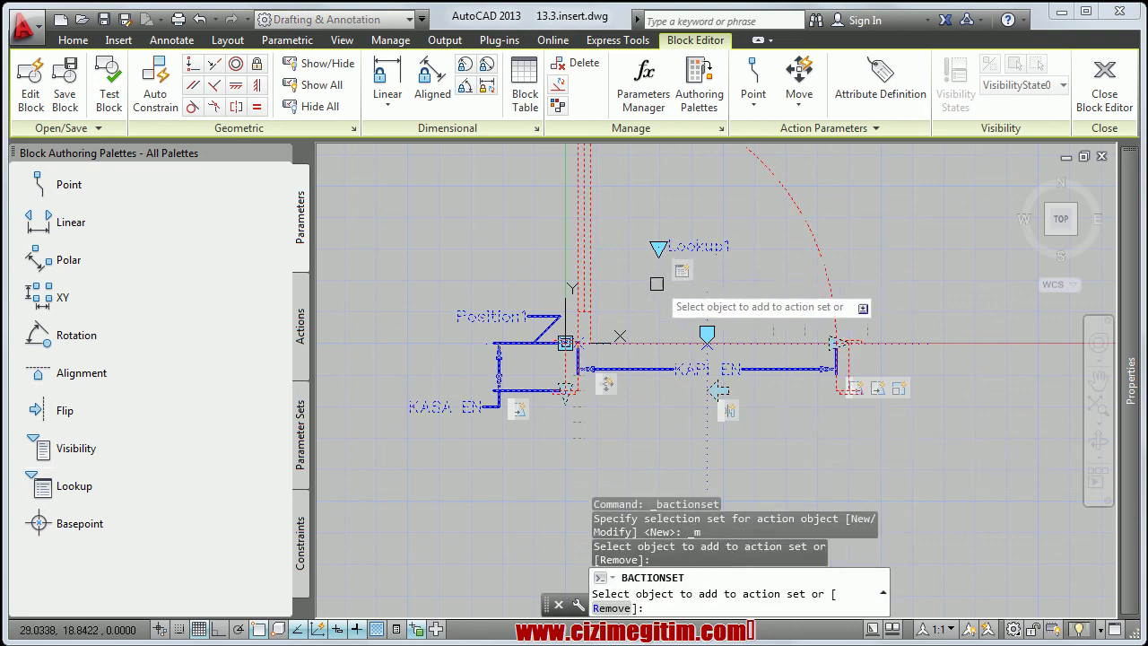
pyautogui.moveTo(671, 296); pyautogui.dragTo(641, 237)
pyautogui.rightClick(641, 238)
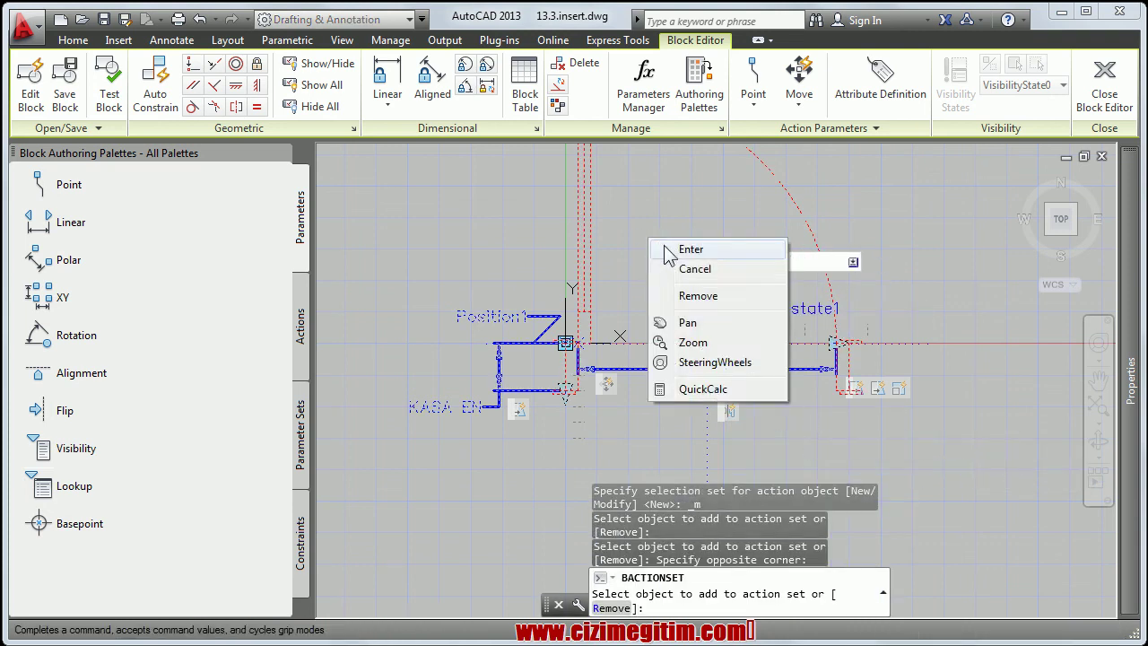
pyautogui.click(668, 249)
pyautogui.moveTo(643, 290)
pyautogui.mouseDown(button='middle')
pyautogui.moveTo(643, 257)
pyautogui.moveTo(647, 283)
pyautogui.mouseUp(button='middle')
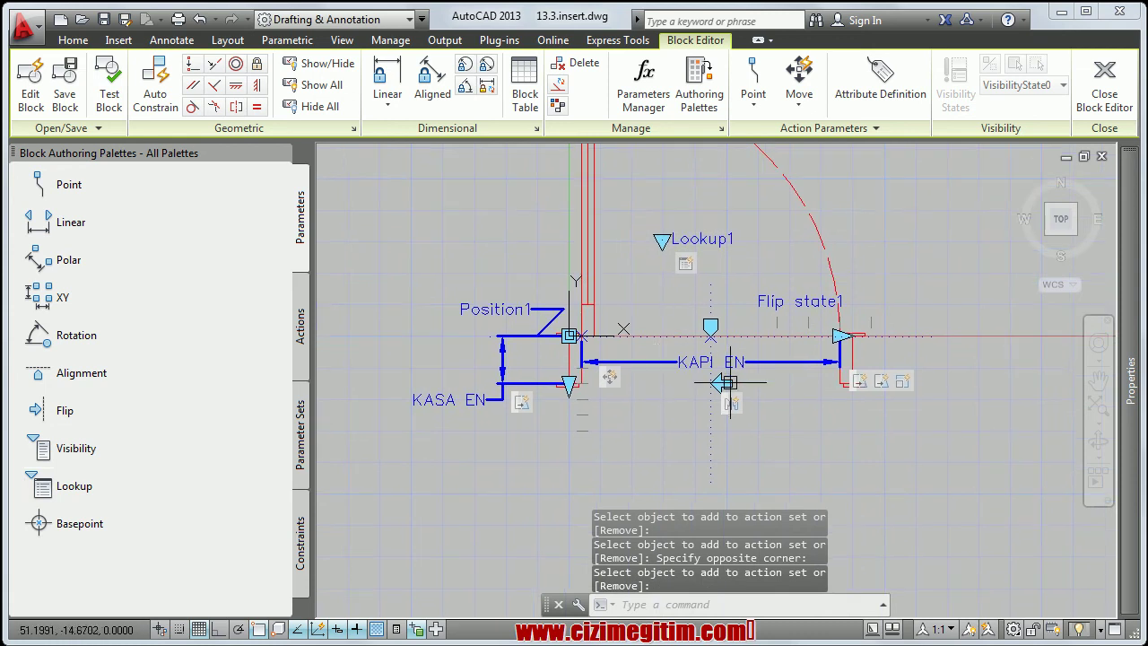
pyautogui.moveTo(655, 350)
pyautogui.mouseDown(button='middle')
pyautogui.moveTo(674, 343)
pyautogui.moveTo(677, 354)
pyautogui.mouseUp(button='middle')
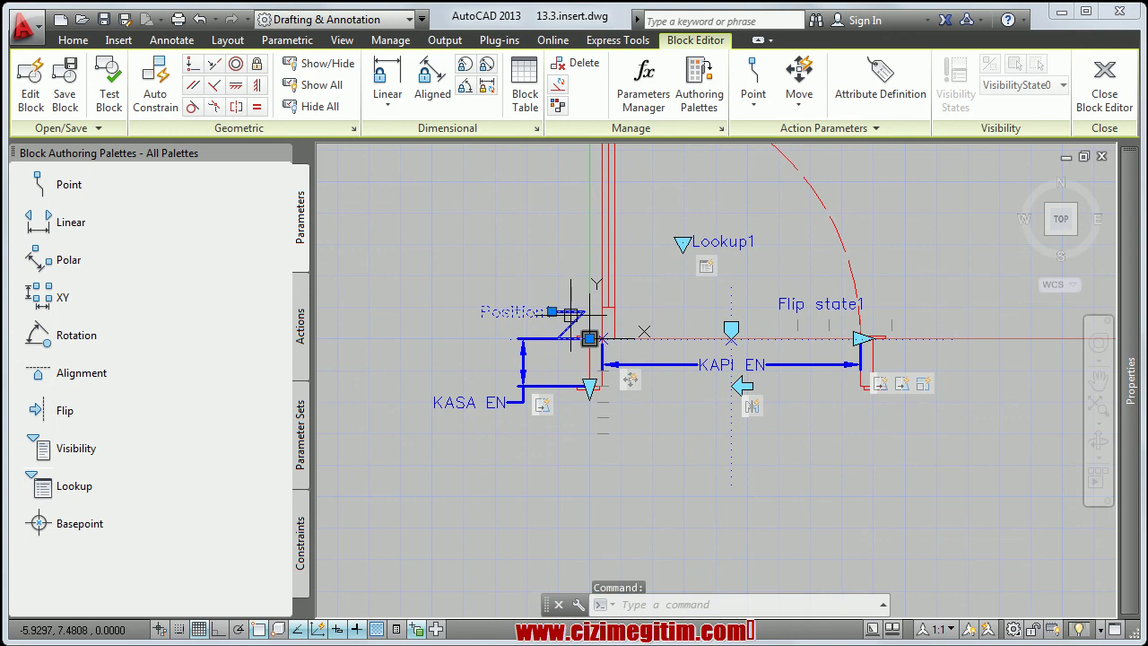
# Clear the Position1 selection and select the Move action to highlight its objects
pyautogui.press('Escape')
pyautogui.click(591, 339)
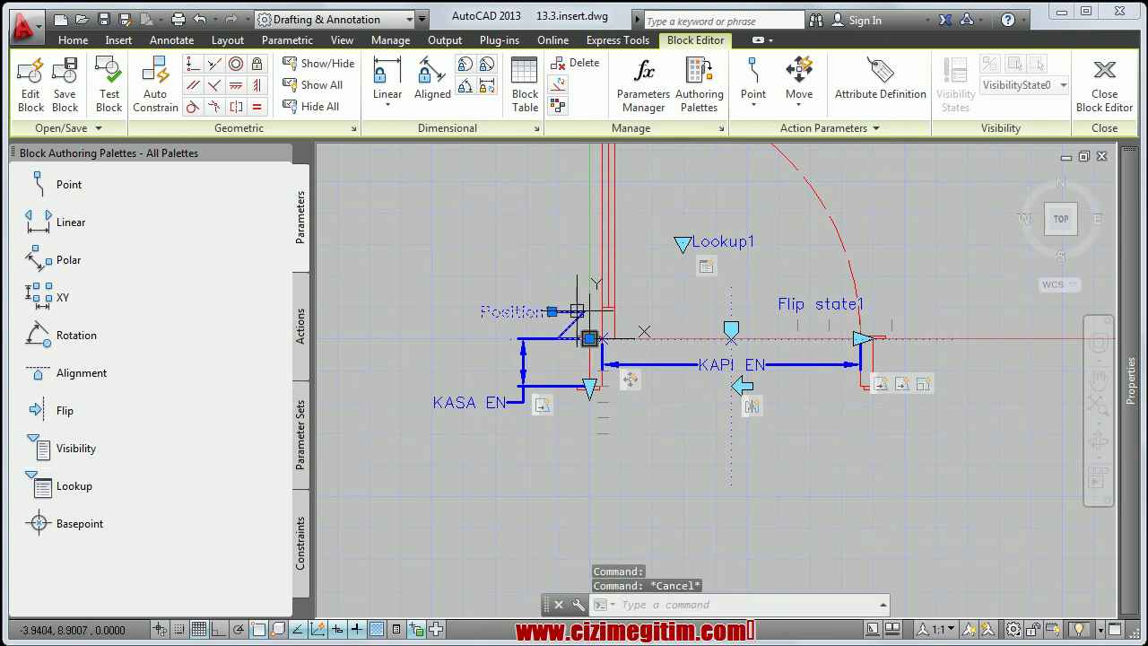
pyautogui.rightClick(572, 333)
pyautogui.press('Escape')
pyautogui.scroll(2, 568, 364)
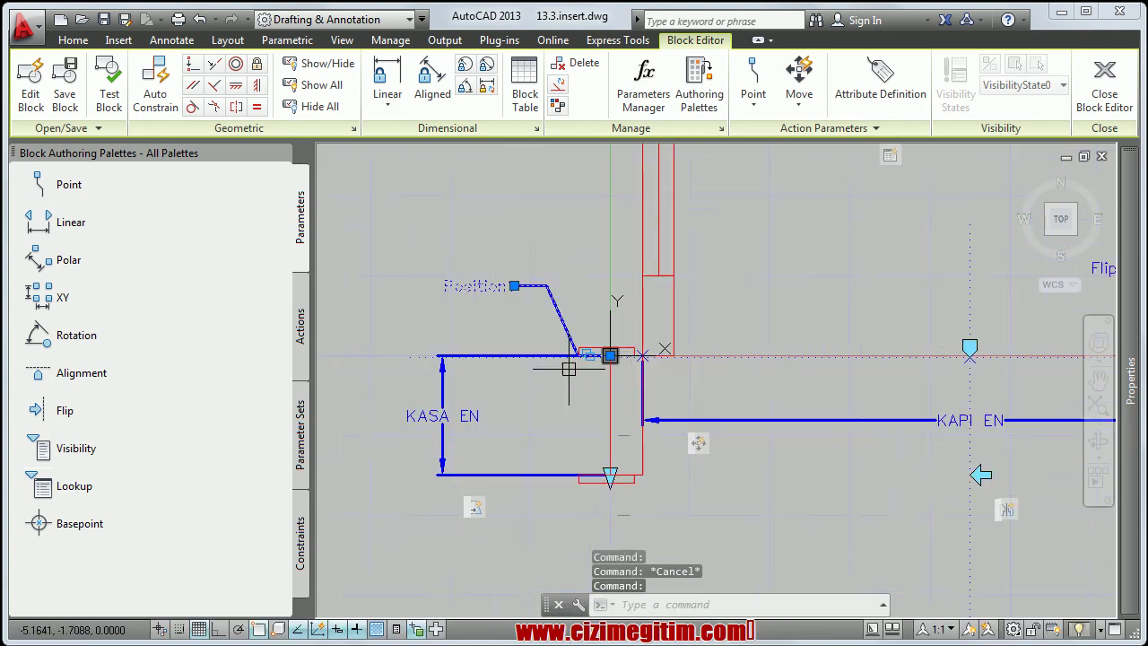
pyautogui.scroll(1, 661, 390)
pyautogui.scroll(-2, 648, 371)
pyautogui.press('Escape')
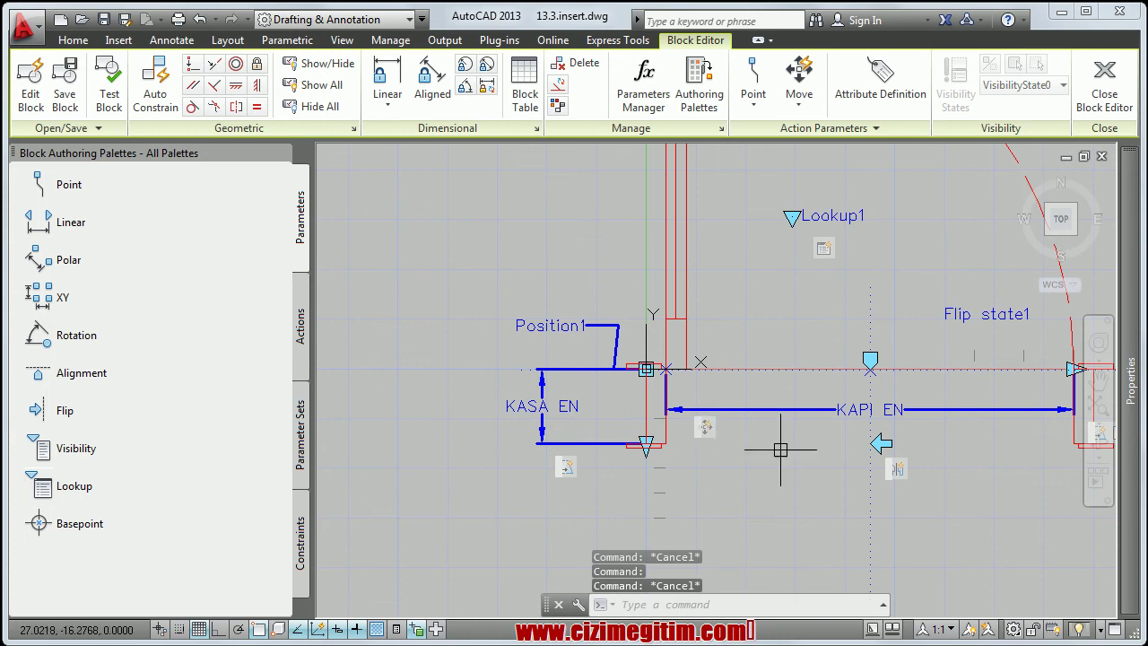
pyautogui.click(712, 430)
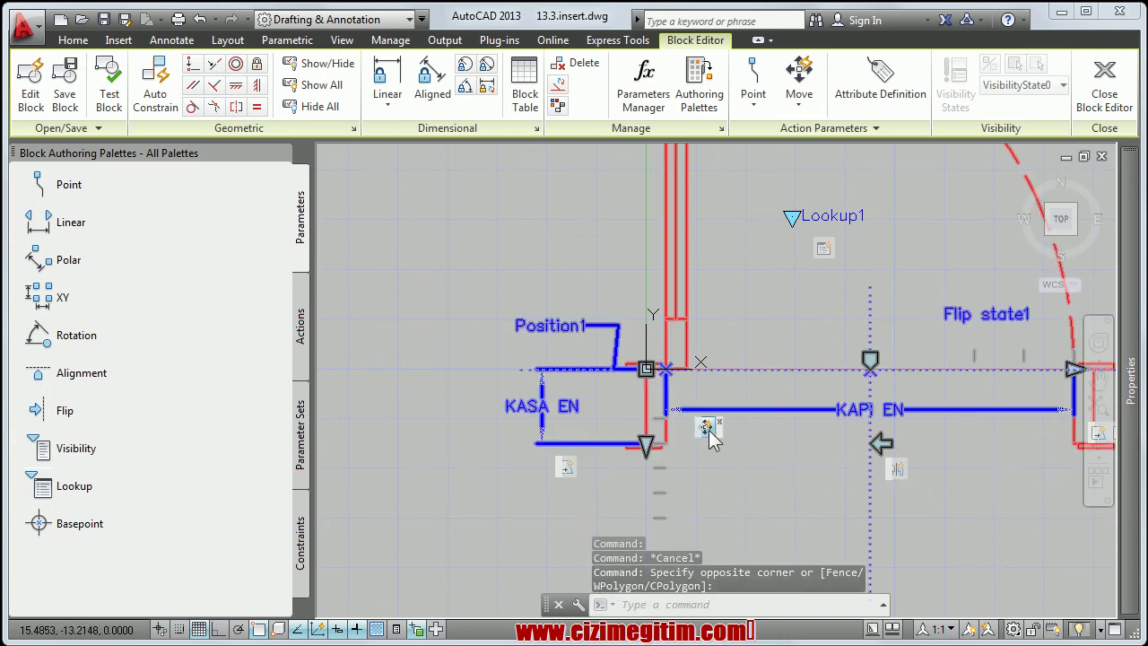
# Modify the Move action's selection set so Lookup1 joins the frame objects
pyautogui.rightClick(709, 430)
pyautogui.moveTo(786, 469)
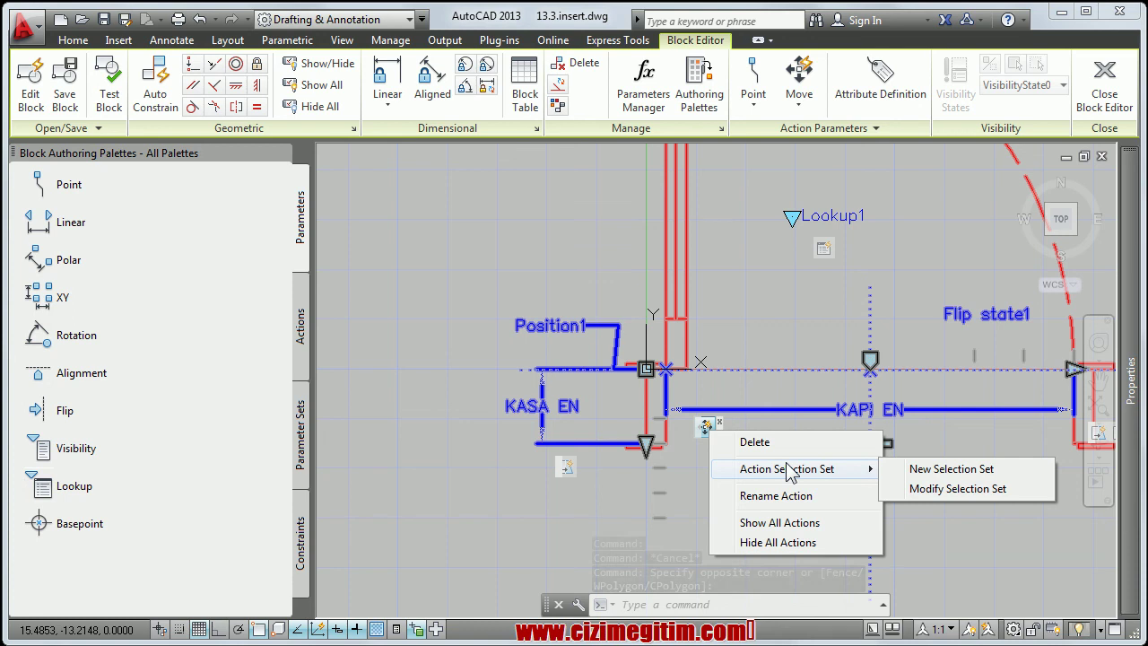
pyautogui.click(945, 491)
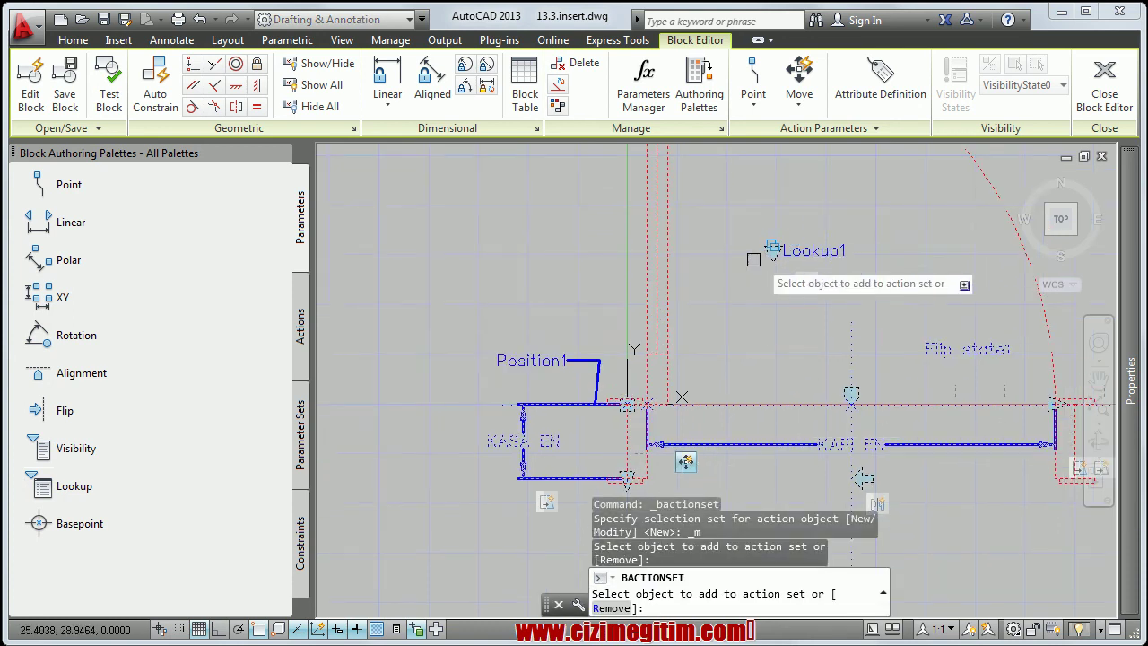
pyautogui.rightClick(753, 262)
pyautogui.click(777, 272)
pyautogui.scroll(-5, 731, 251)
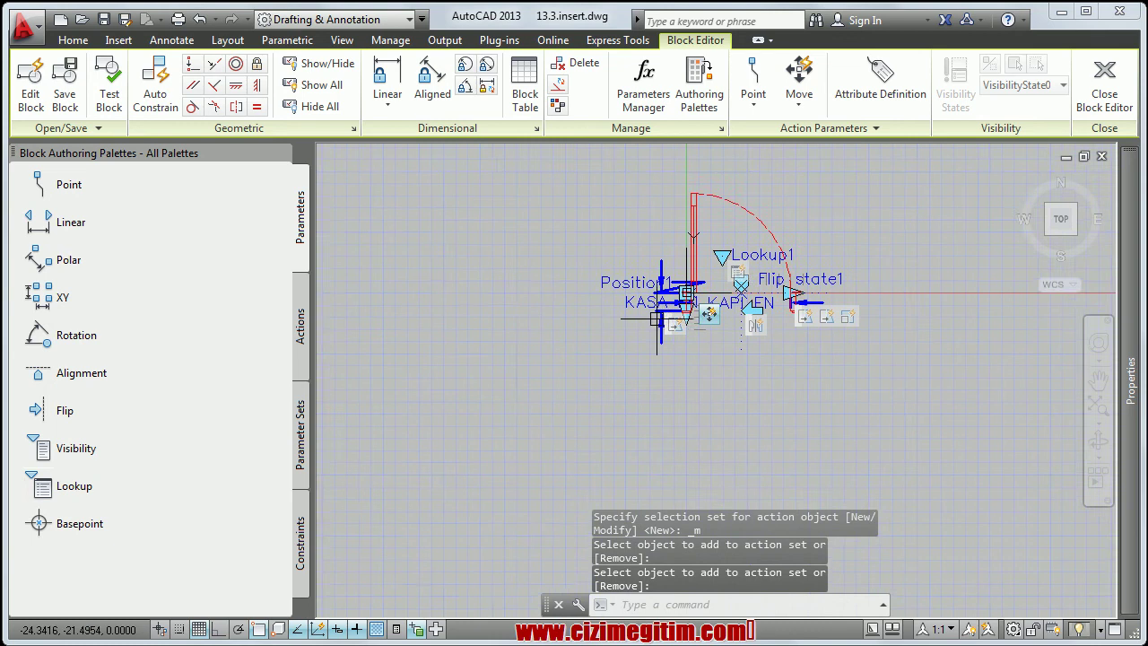
pyautogui.scroll(2, 664, 341)
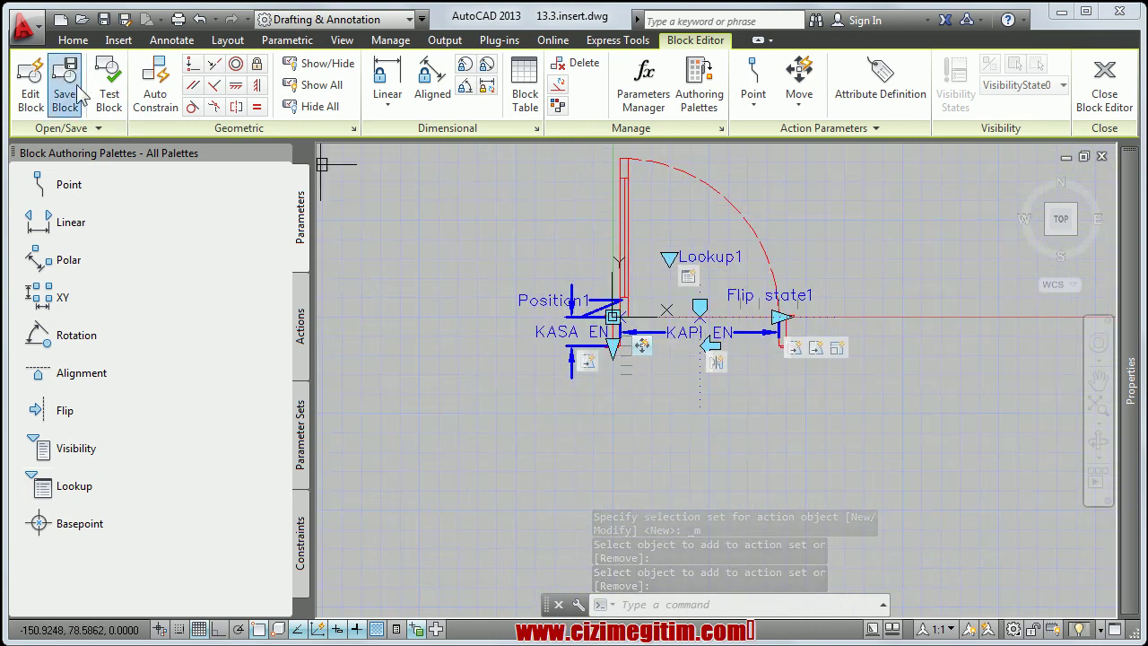
pyautogui.click(108, 90)
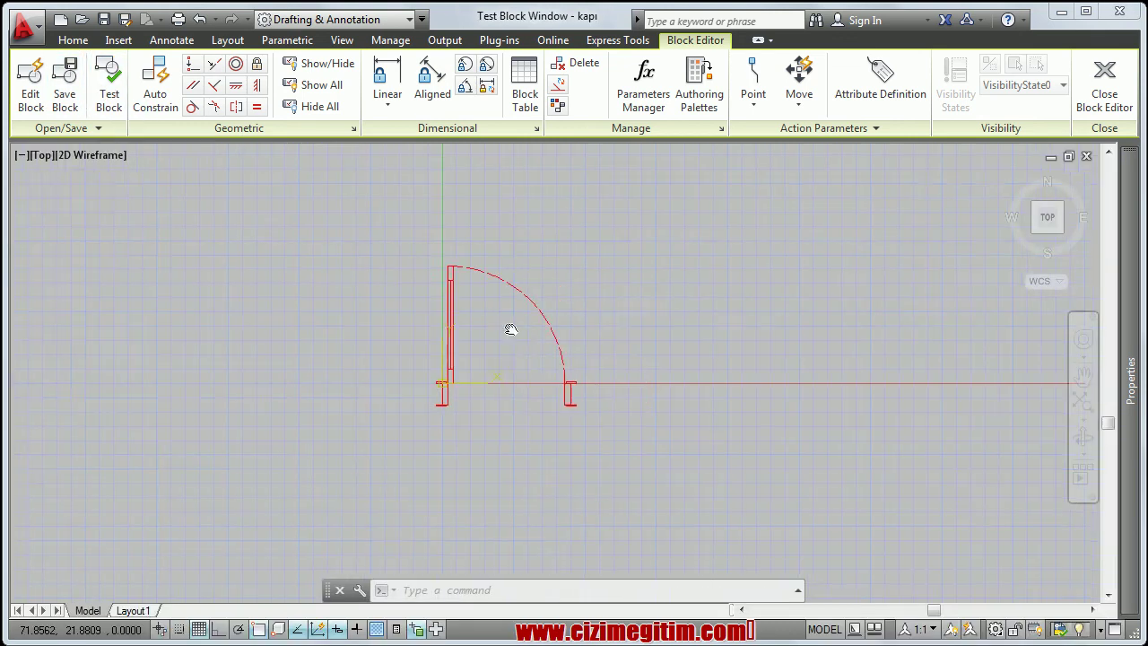
pyautogui.click(529, 302)
pyautogui.scroll(3, 502, 310)
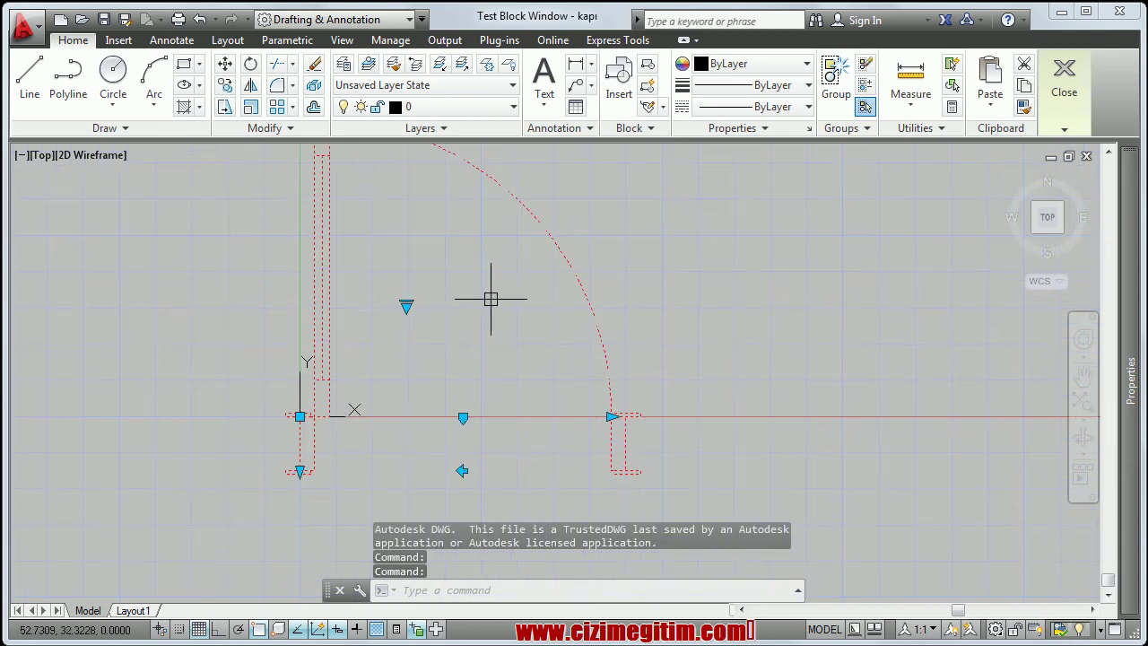
pyautogui.click(407, 307)
pyautogui.click(441, 321)
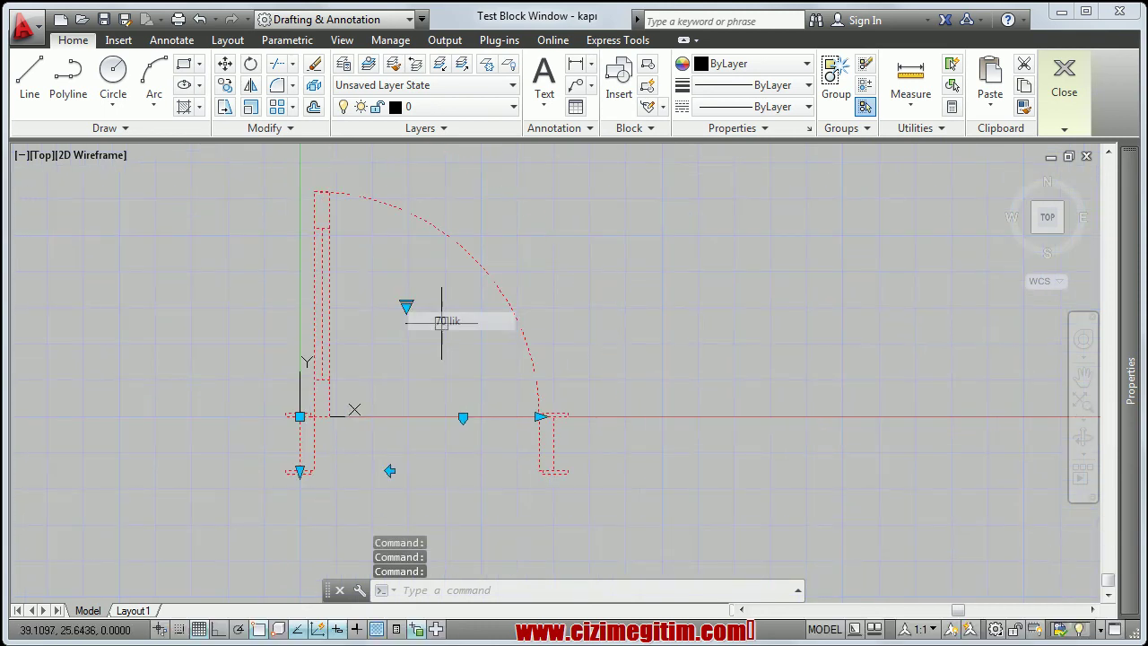
pyautogui.click(408, 307)
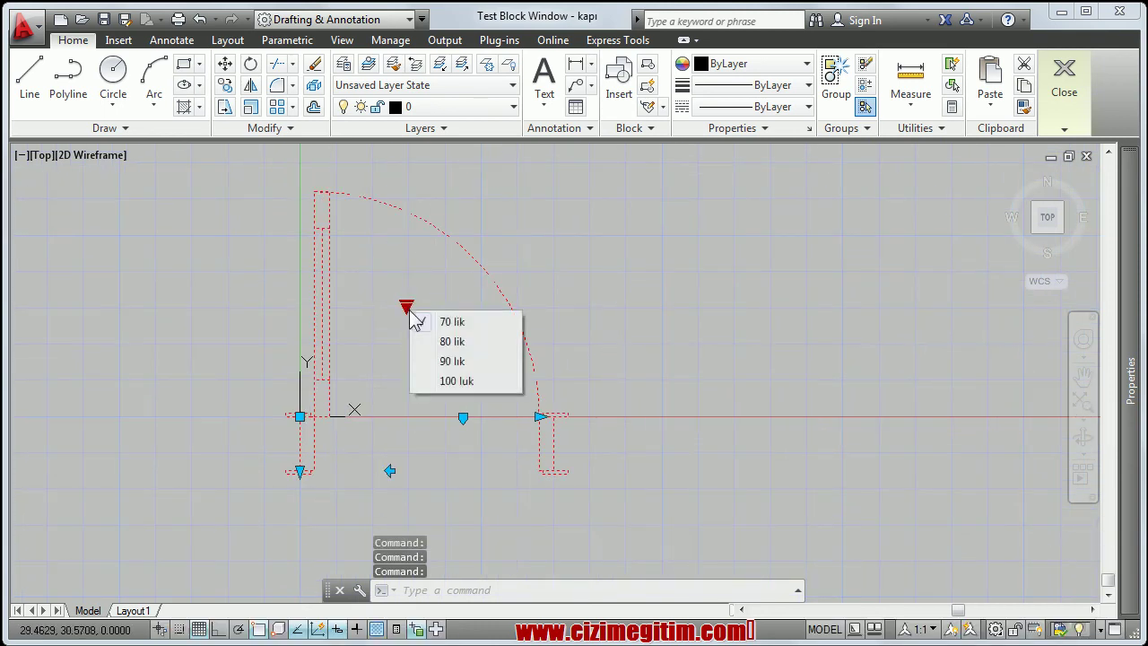
pyautogui.click(441, 337)
pyautogui.click(406, 307)
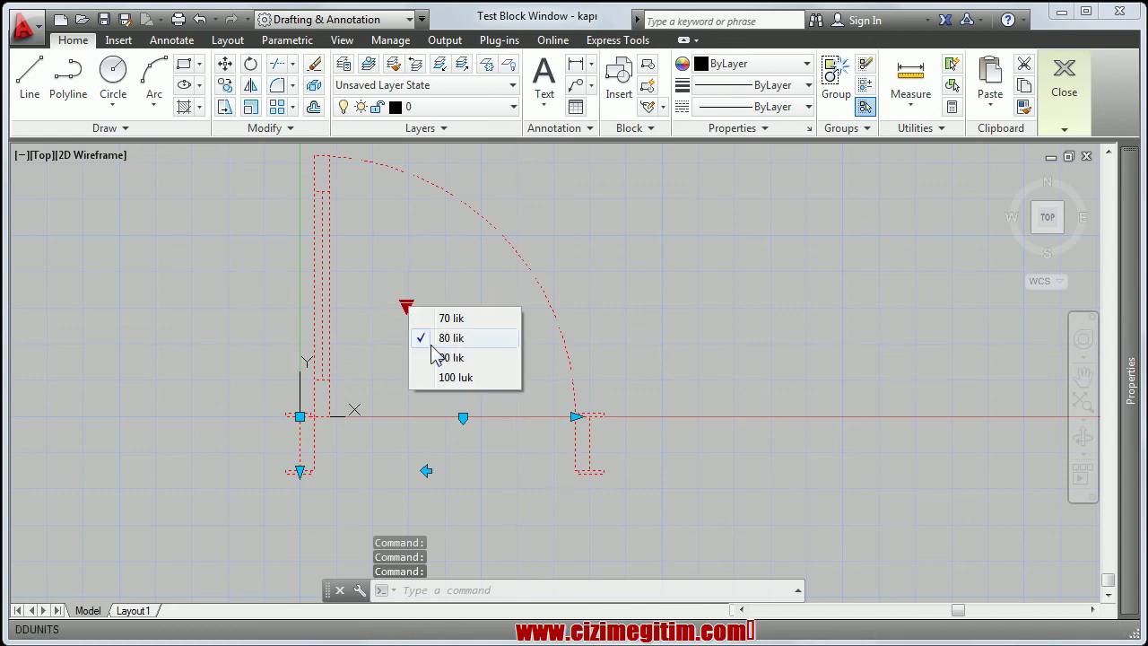
pyautogui.click(443, 354)
pyautogui.click(401, 306)
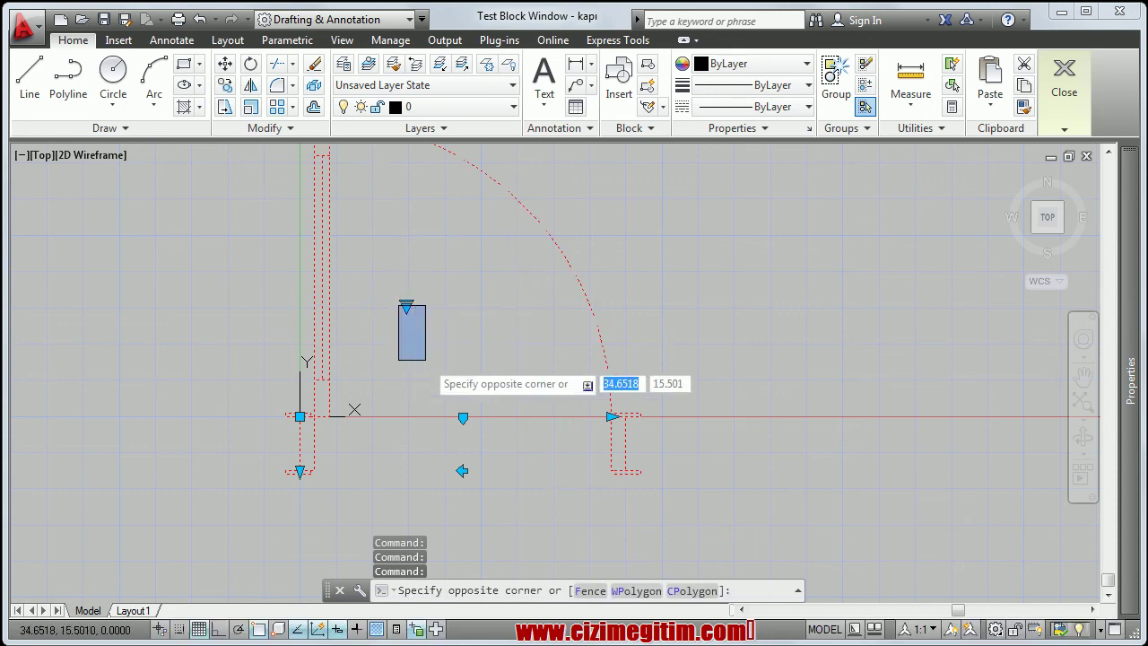
pyautogui.click(405, 313)
pyautogui.click(407, 306)
pyautogui.click(448, 383)
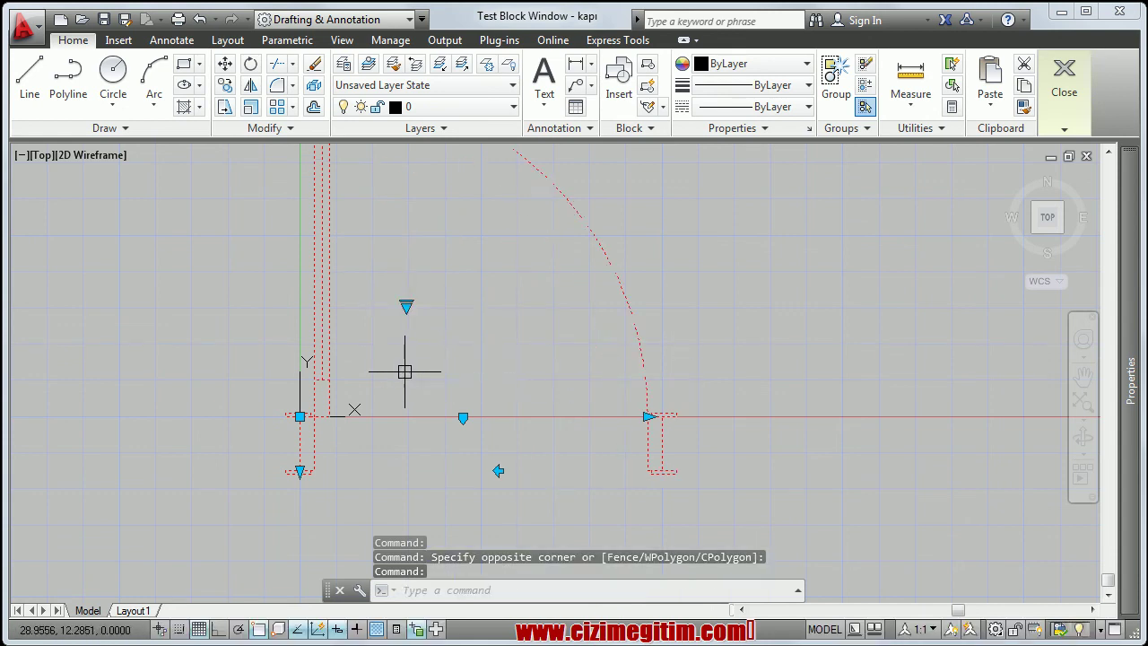
pyautogui.scroll(-2, 408, 363)
pyautogui.scroll(1, 376, 377)
pyautogui.click(369, 374)
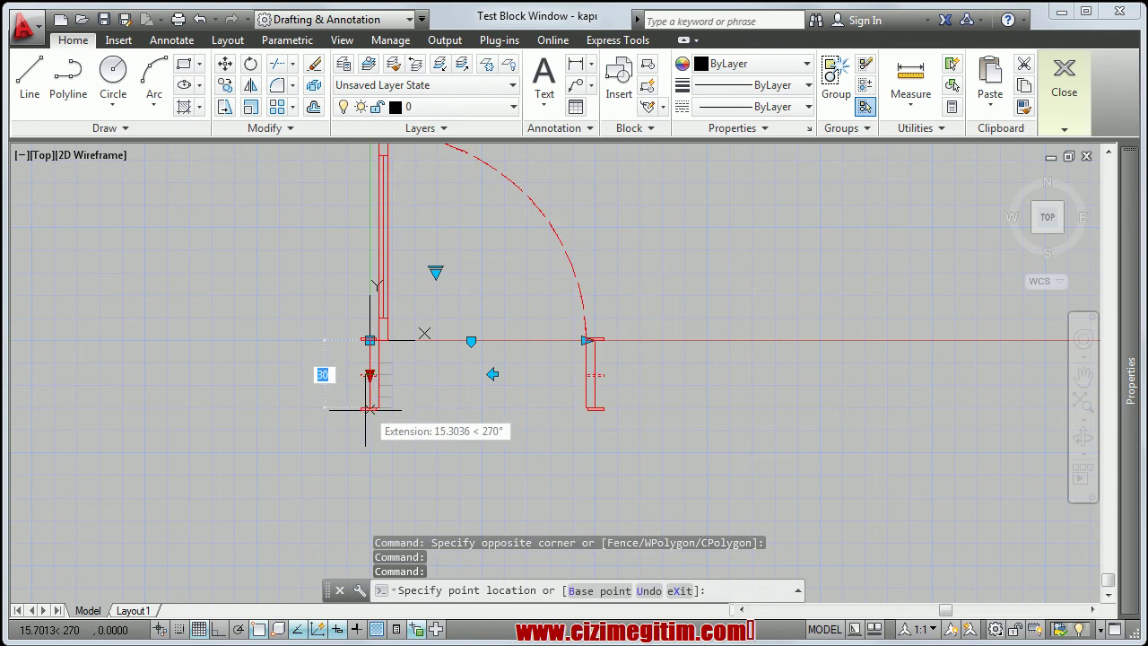
pyautogui.click(366, 412)
pyautogui.press('Escape')
pyautogui.moveTo(443, 395); pyautogui.dragTo(440, 410, button='middle')
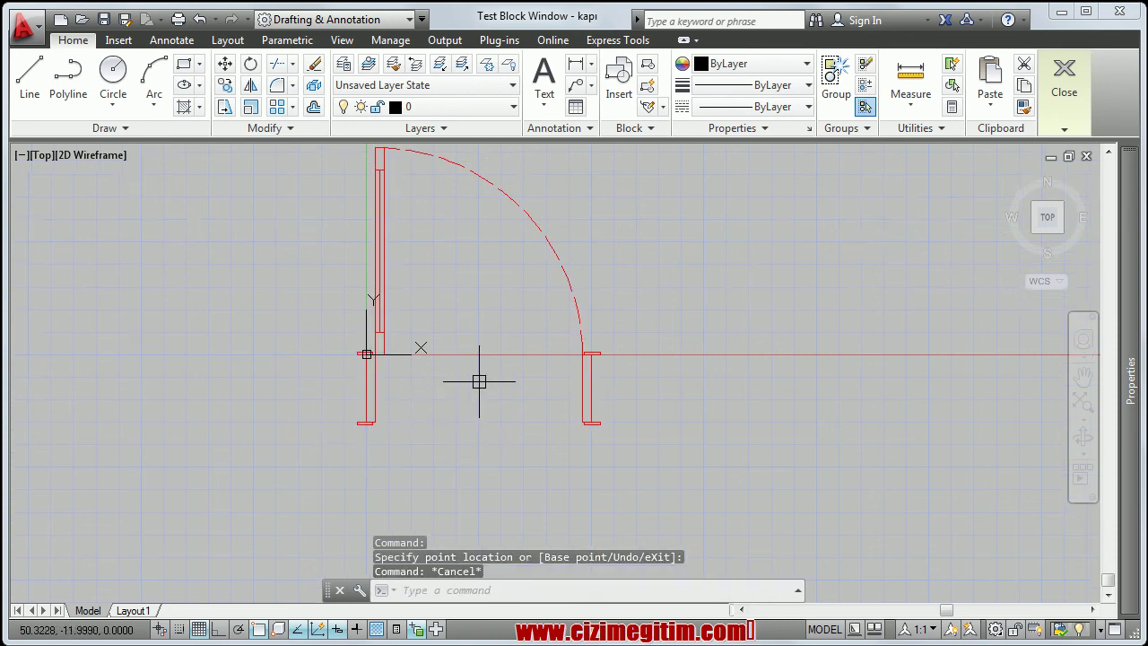
pyautogui.click(579, 330)
pyautogui.click(489, 386)
pyautogui.click(490, 388)
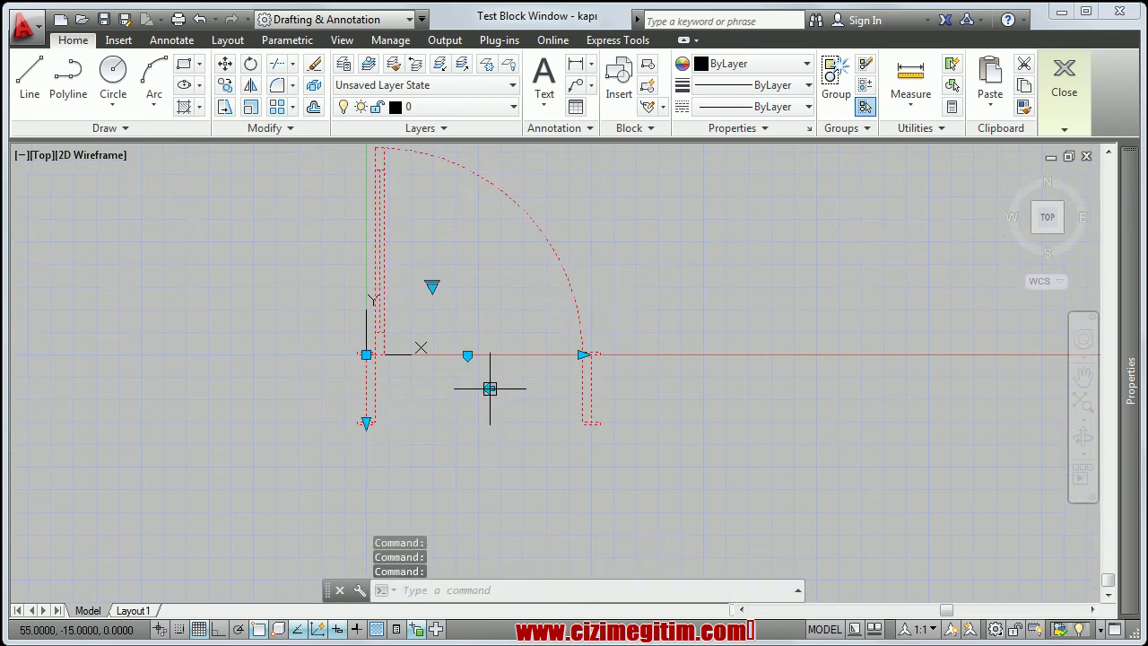
pyautogui.click(489, 388)
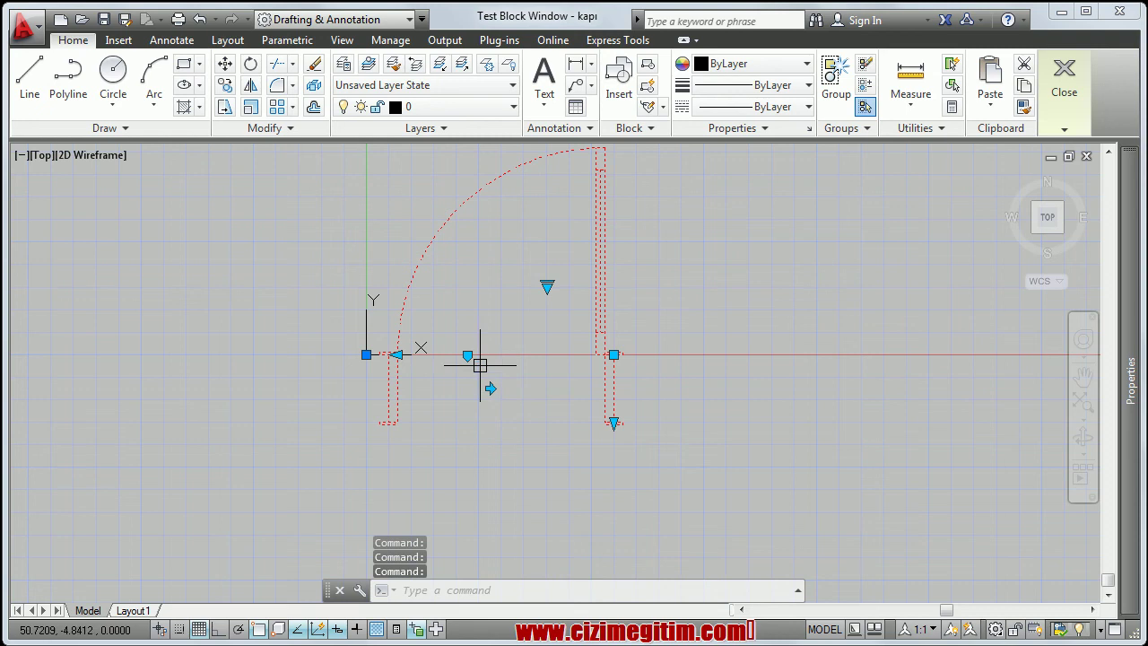
pyautogui.press('Escape')
pyautogui.moveTo(467, 355); pyautogui.dragTo(516, 381, button='middle')
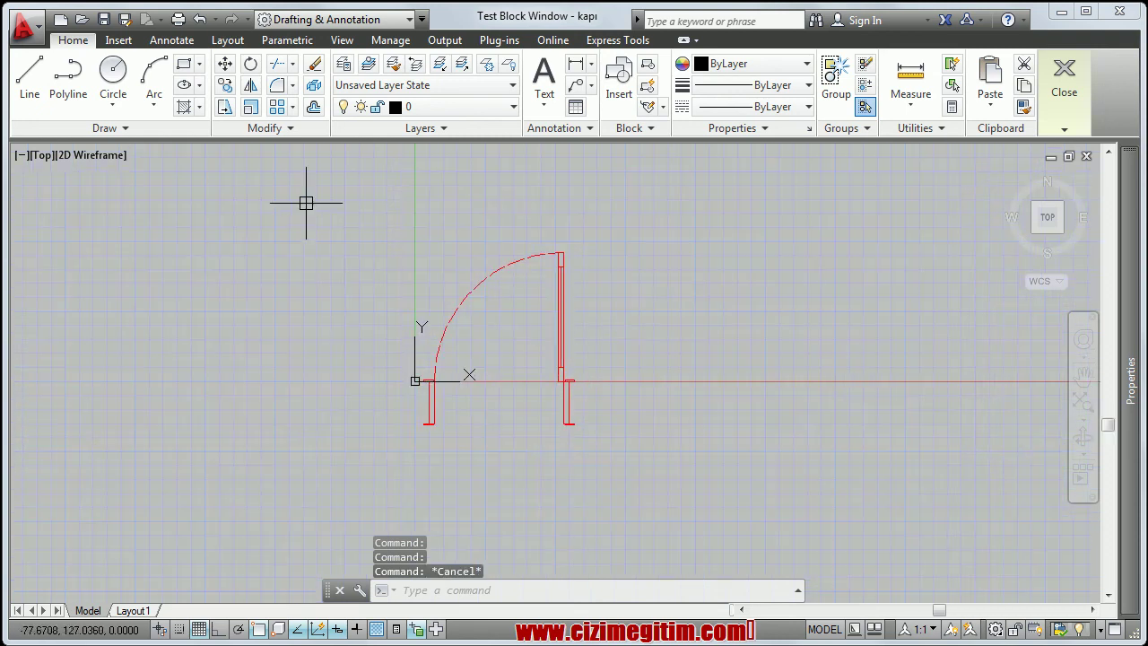
pyautogui.click(1056, 119)
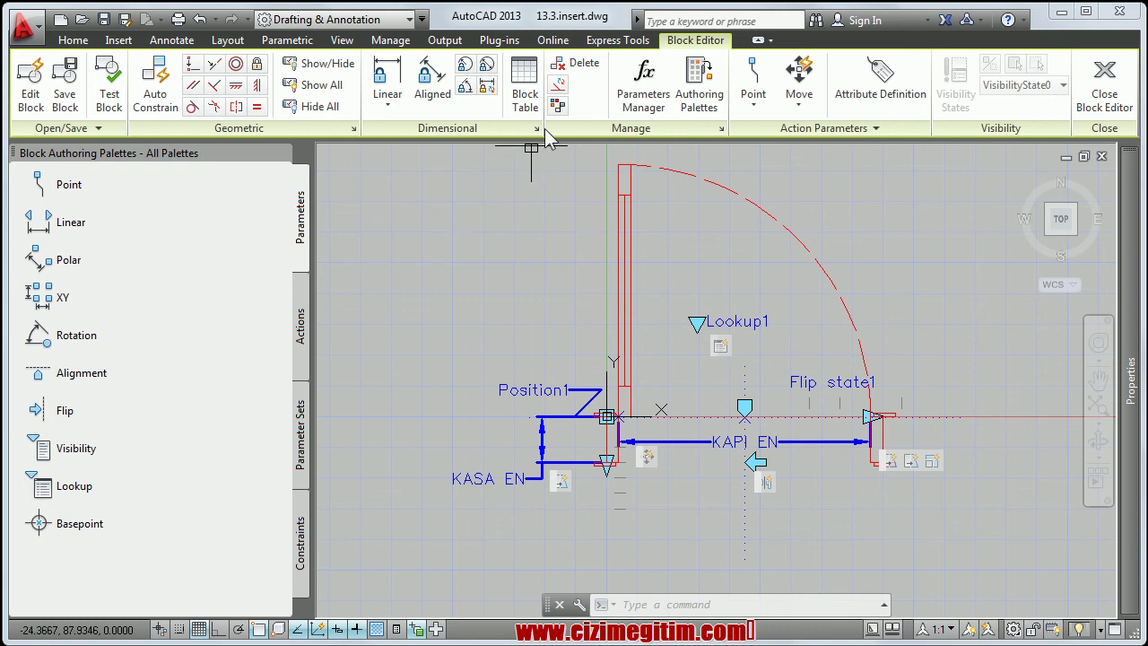
pyautogui.click(649, 117)
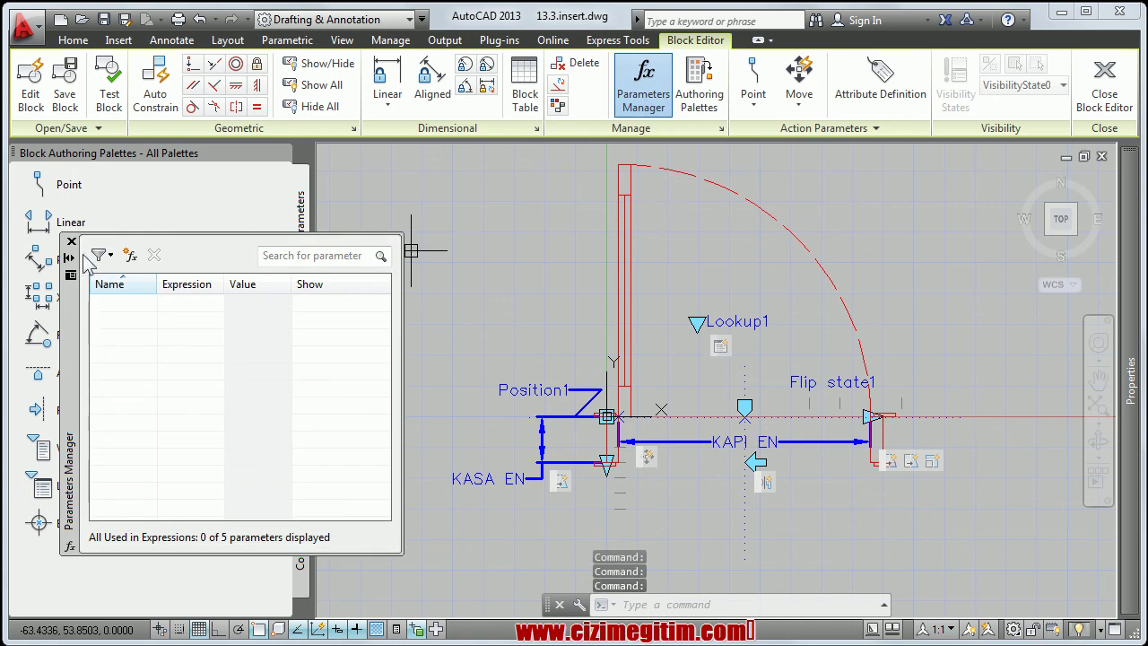
pyautogui.click(72, 242)
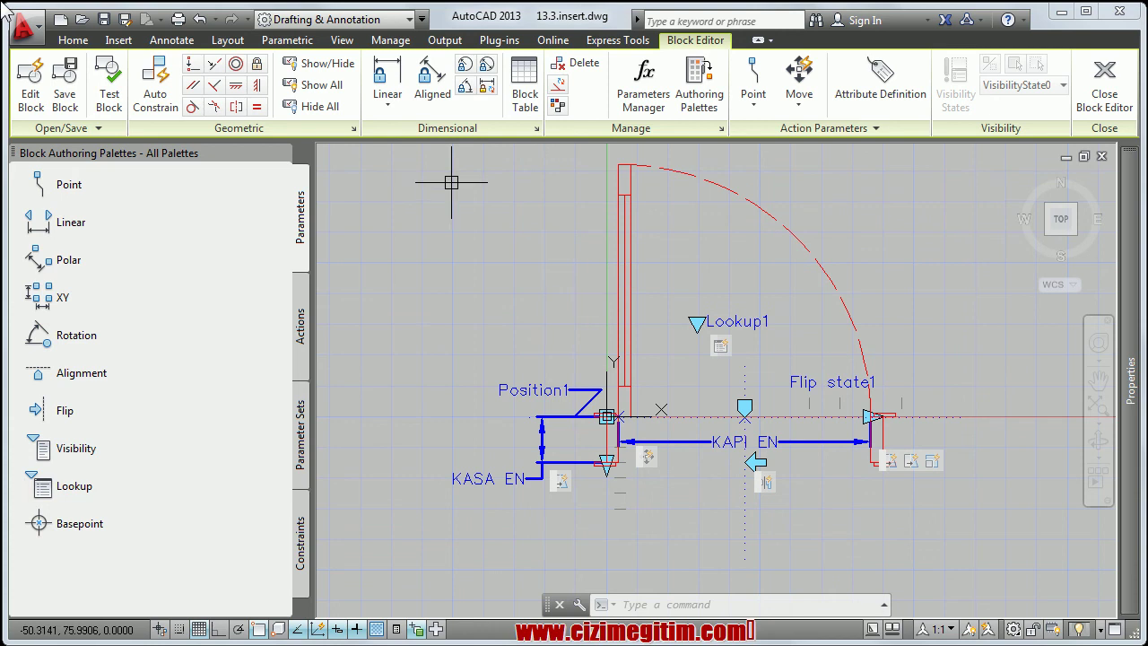
# Save the door block, close the Block Editor, and select the lower door block in the plan
pyautogui.click(64, 89)
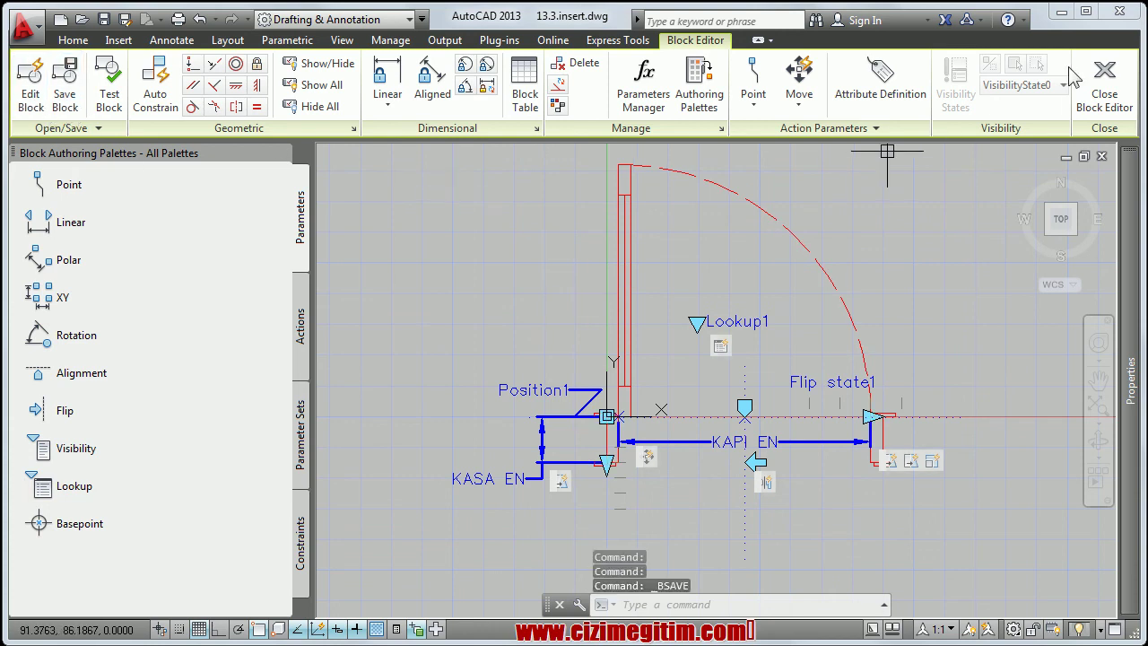
pyautogui.click(1103, 94)
pyautogui.moveTo(530, 343); pyautogui.dragTo(532, 336, button='middle')
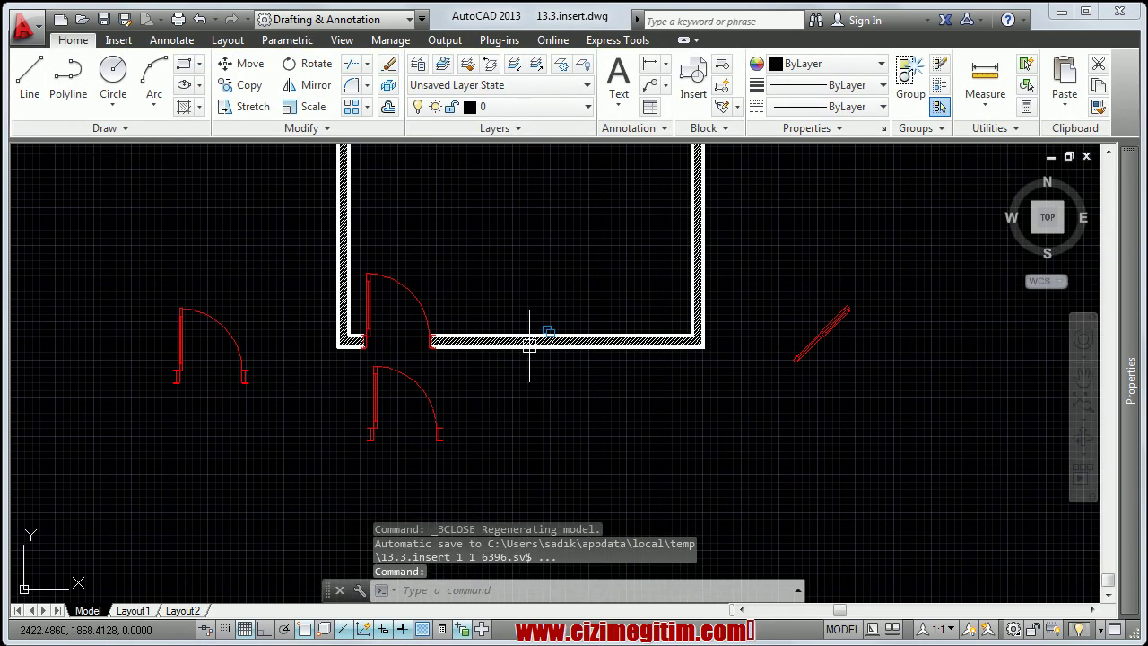
pyautogui.scroll(-2, 476, 397)
pyautogui.click(410, 389)
pyautogui.scroll(2, 396, 397)
pyautogui.scroll(1, 448, 405)
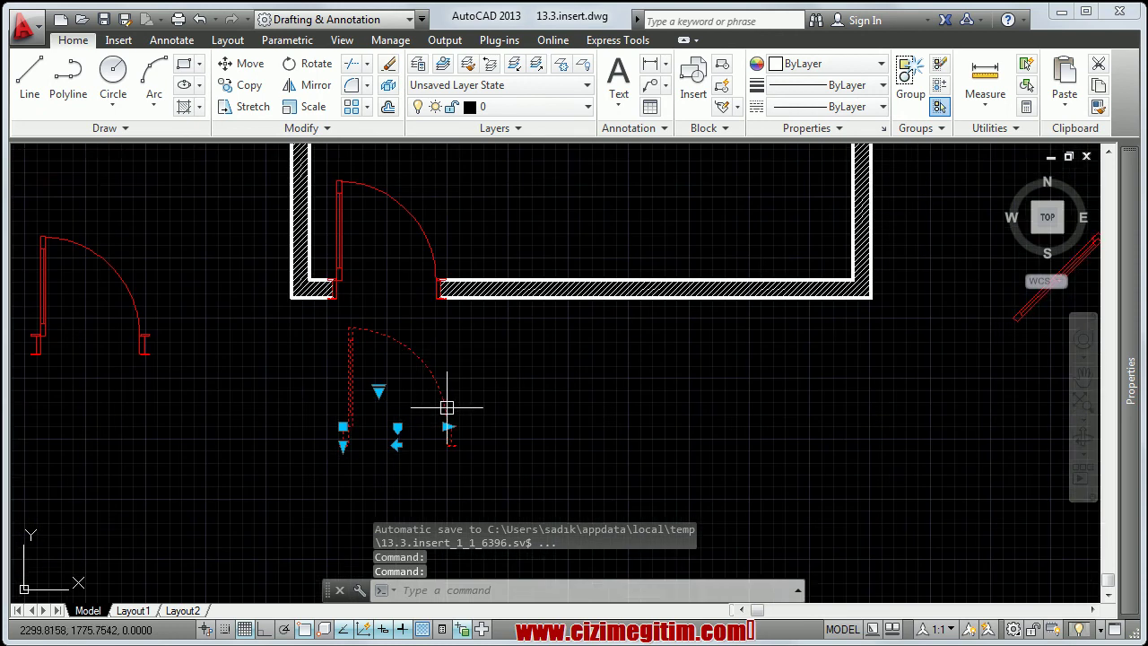
pyautogui.scroll(1, 423, 320)
pyautogui.scroll(1, 448, 308)
pyautogui.scroll(-3, 434, 375)
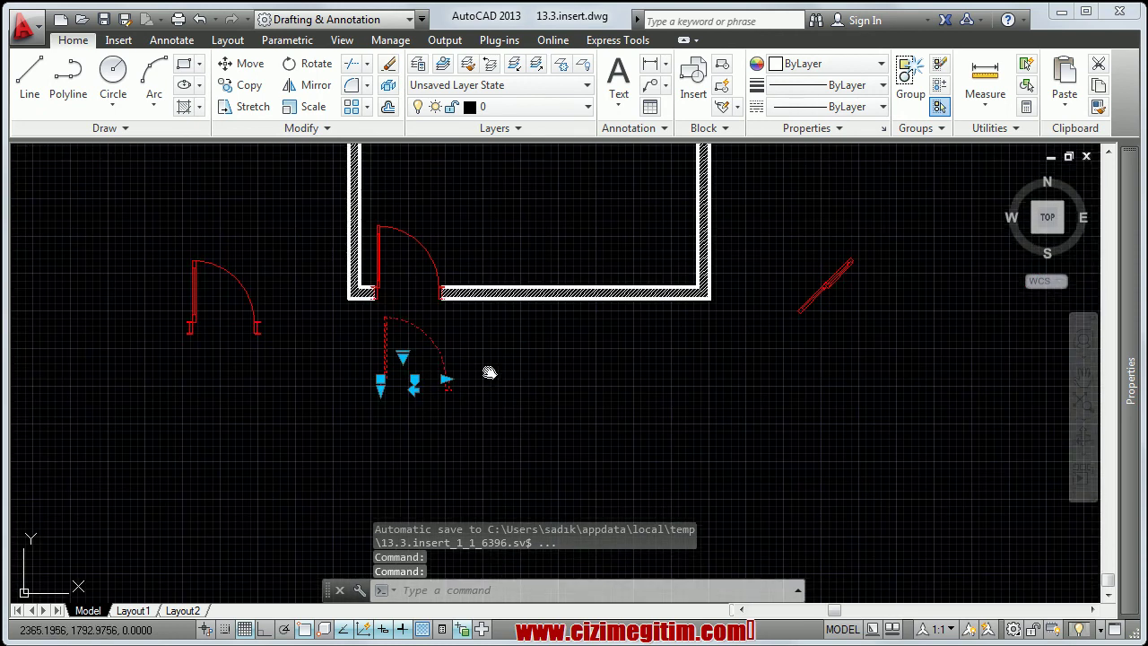